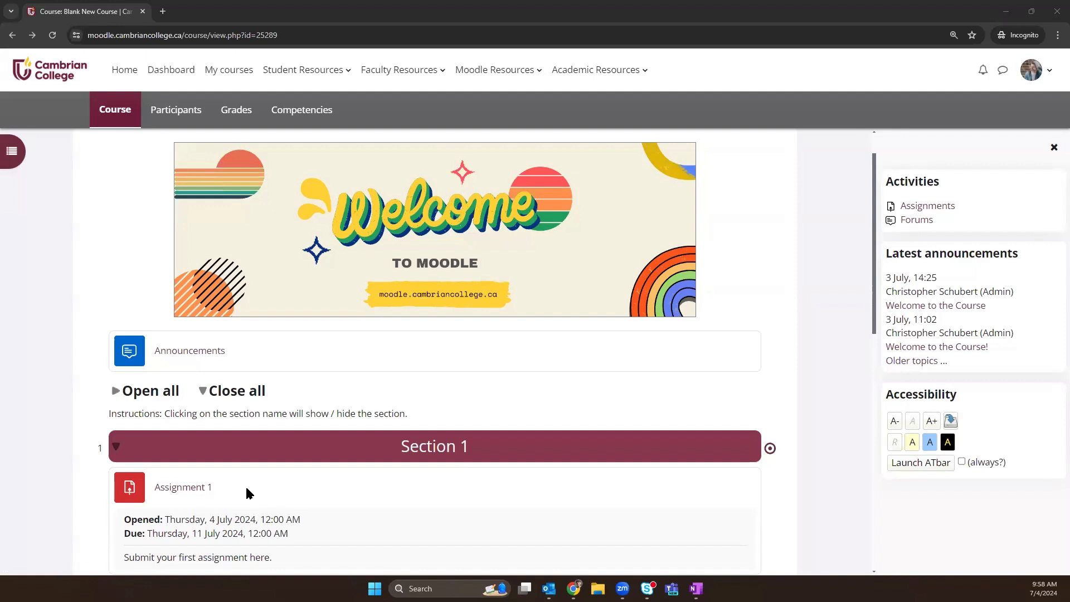
# - Open Assignment 1 as a student and start adding a submission to examine its file upload area
pyautogui.click(204, 494)
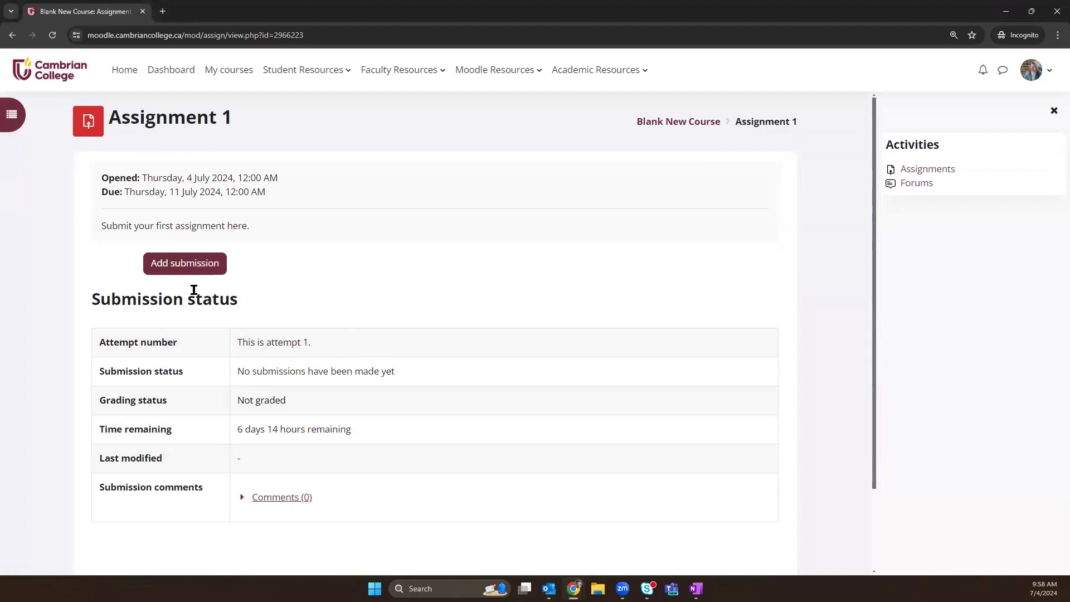
pyautogui.click(191, 272)
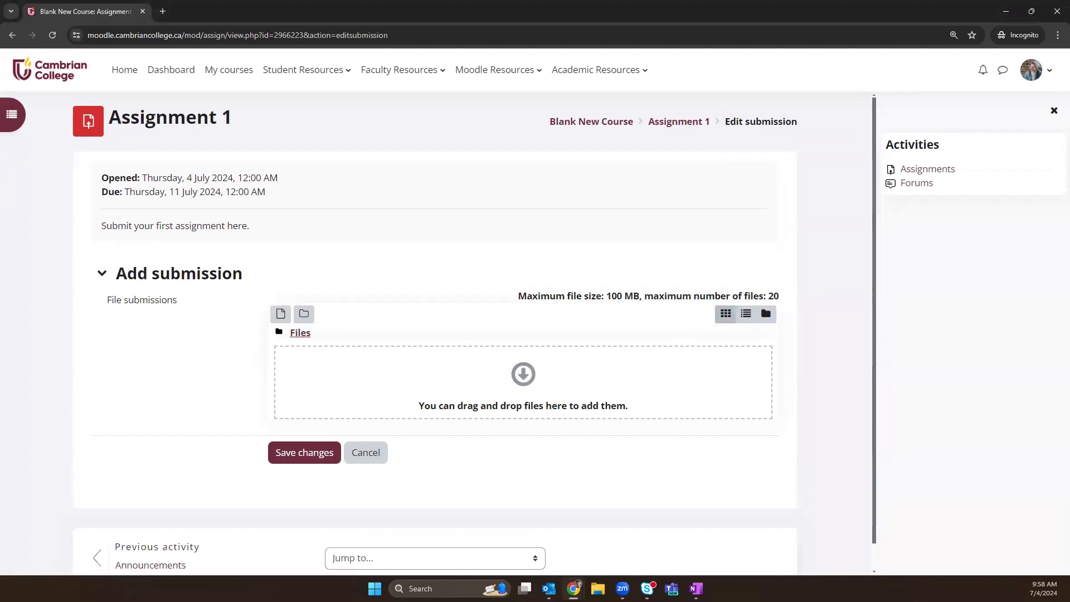
pyautogui.moveTo(1068, 360); pyautogui.dragTo(600, 409)
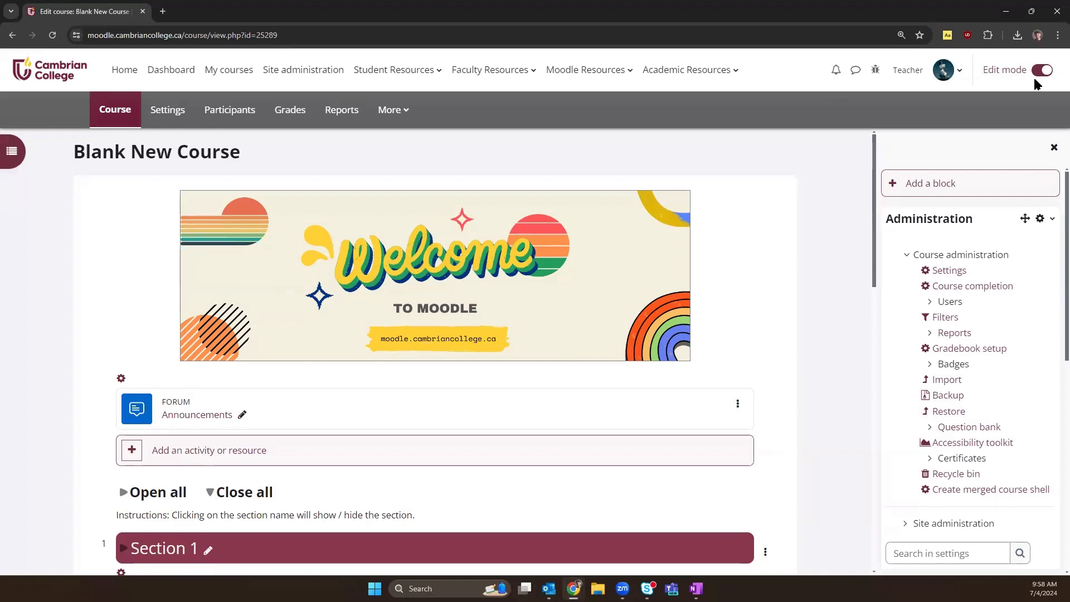
# - Add a new Assignment activity below the course's Announcements forum and name it "Assignment 1"
pyautogui.click(219, 451)
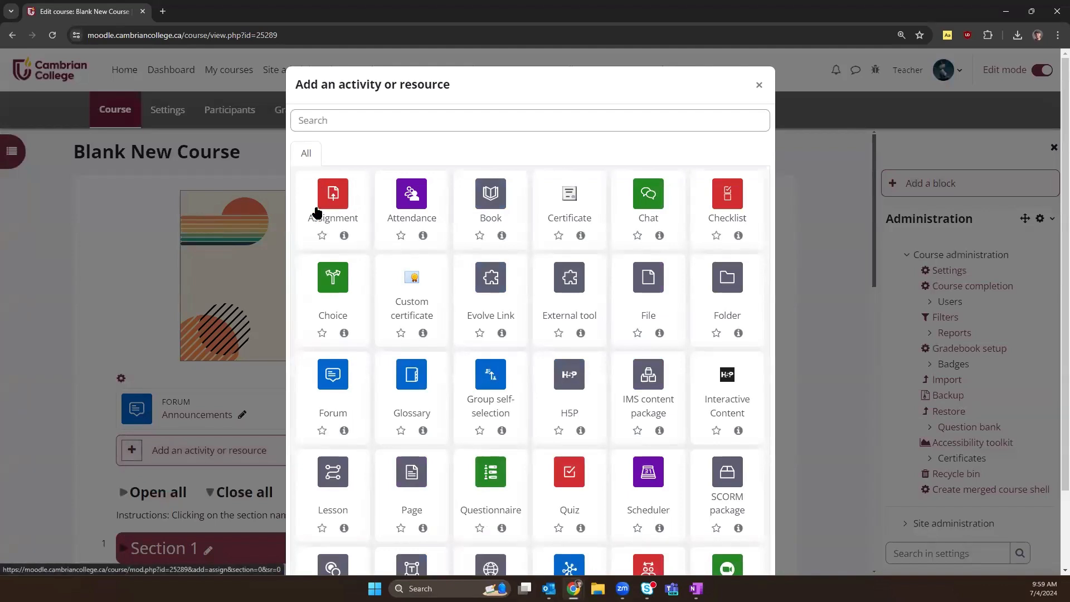
pyautogui.click(338, 201)
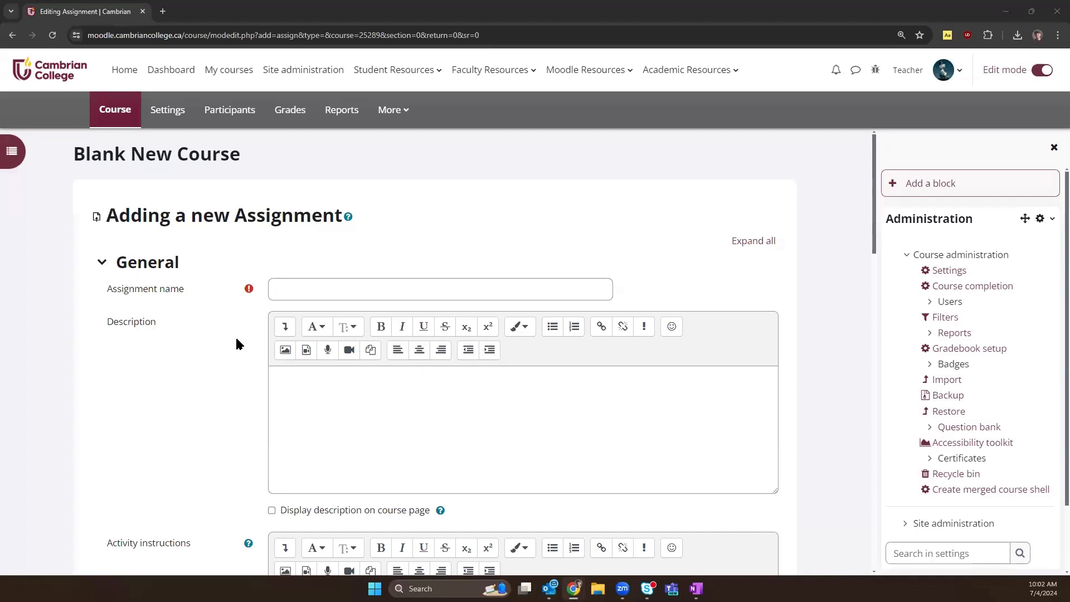
pyautogui.click(299, 292)
pyautogui.write('Assignment 1')
pyautogui.click(322, 416)
# - Review the assignment's activity instructions, additional files and availability settings, including the submission start date and due date
pyautogui.scroll(-5, 225, 334)
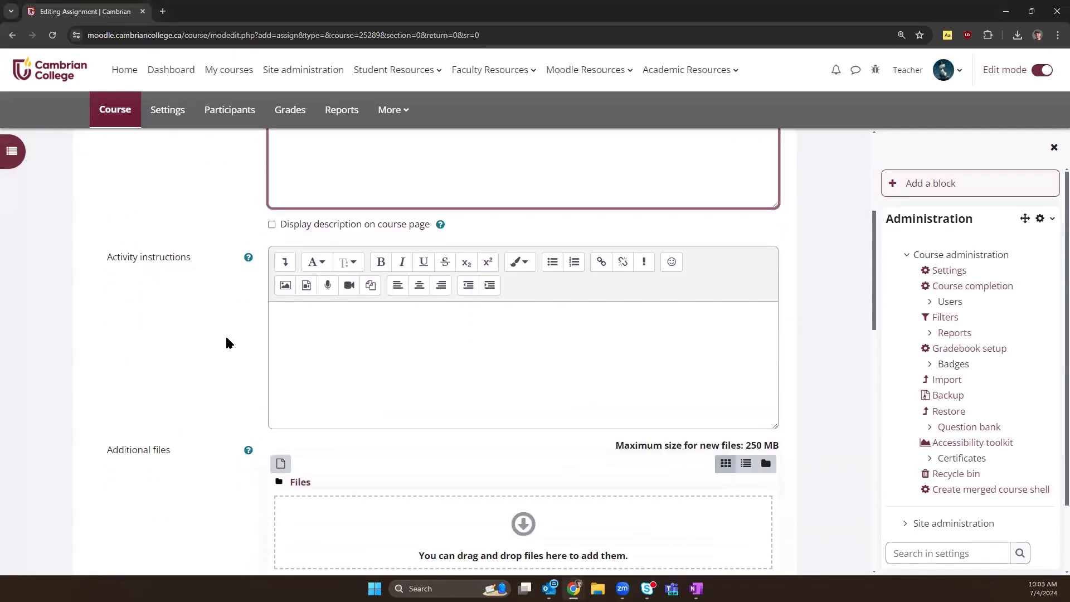
pyautogui.scroll(-1, 226, 341)
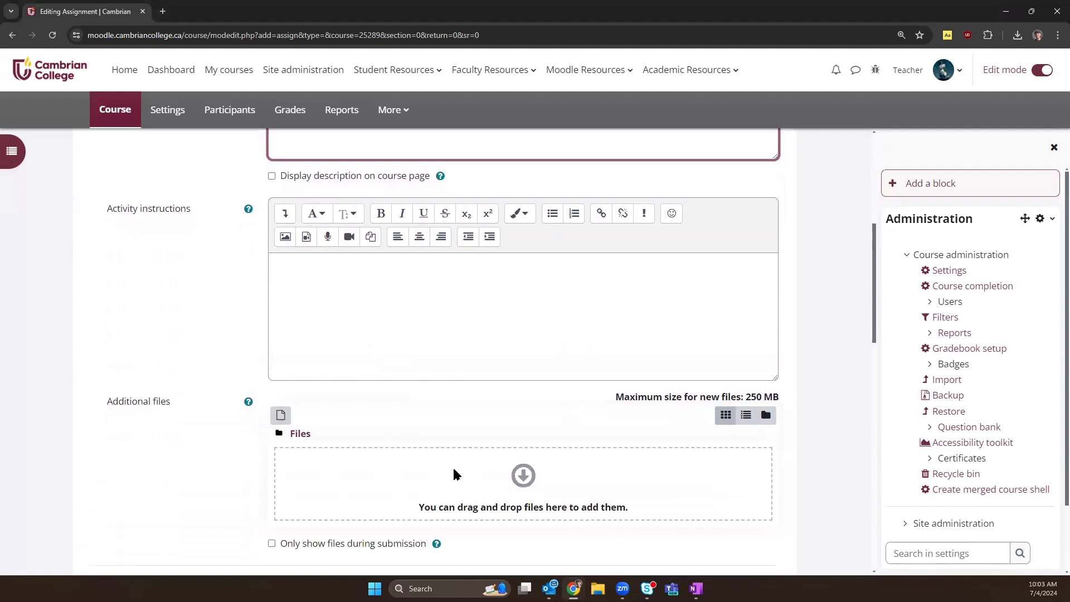
pyautogui.moveTo(280, 543); pyautogui.dragTo(343, 544)
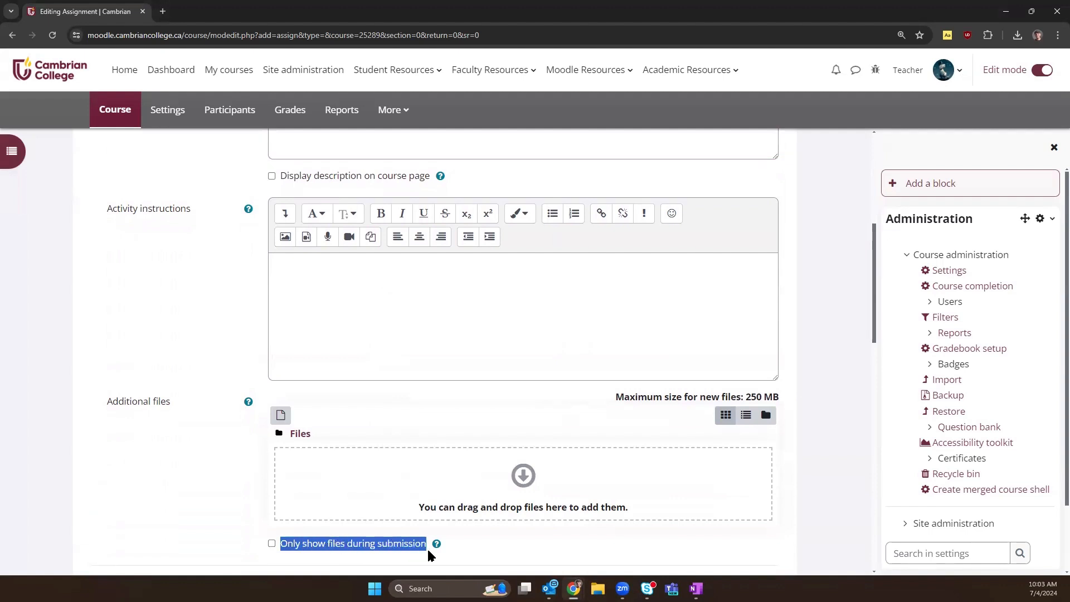
pyautogui.click(181, 471)
pyautogui.scroll(-3, 139, 440)
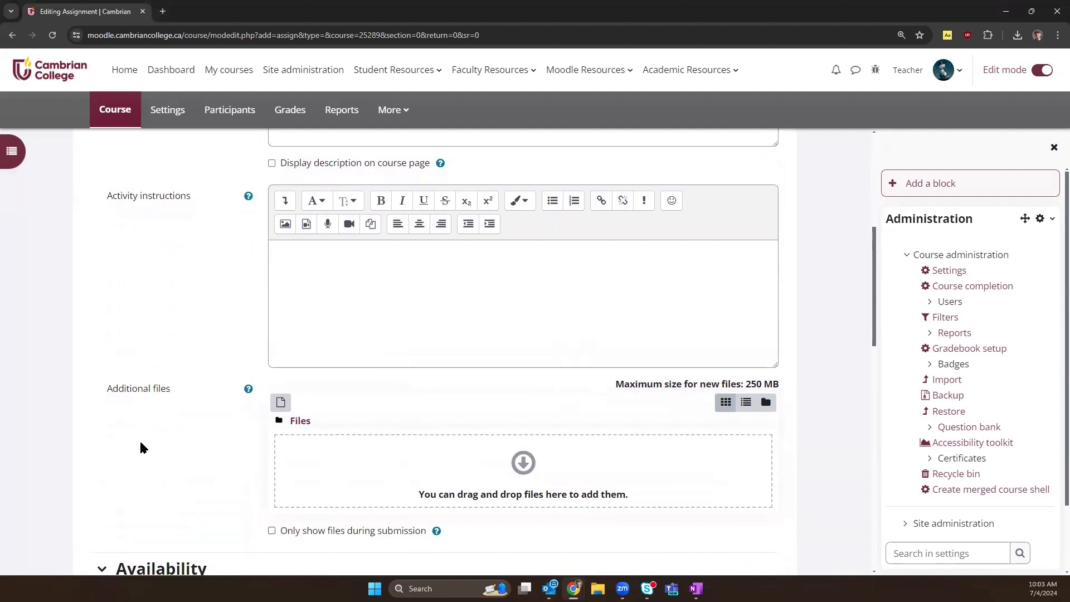
pyautogui.scroll(-1, 142, 444)
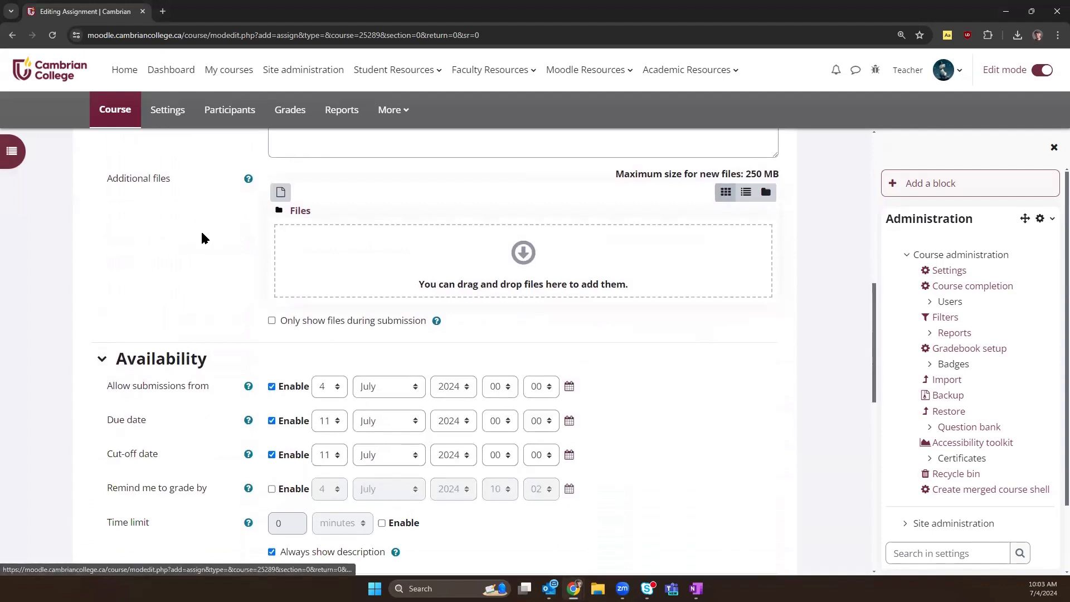
pyautogui.scroll(1, 179, 289)
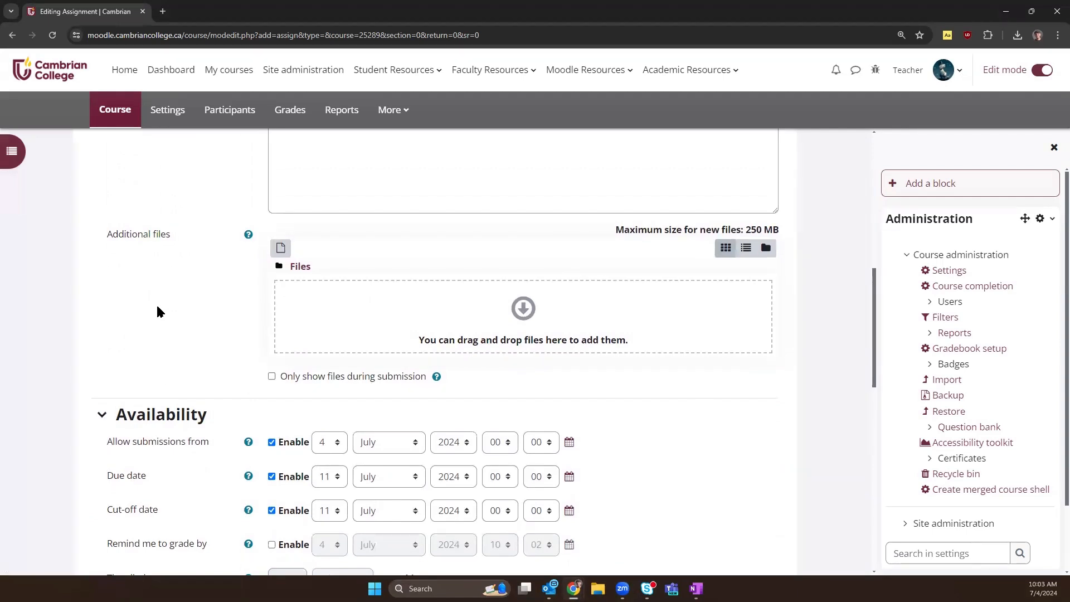
pyautogui.scroll(-1, 168, 301)
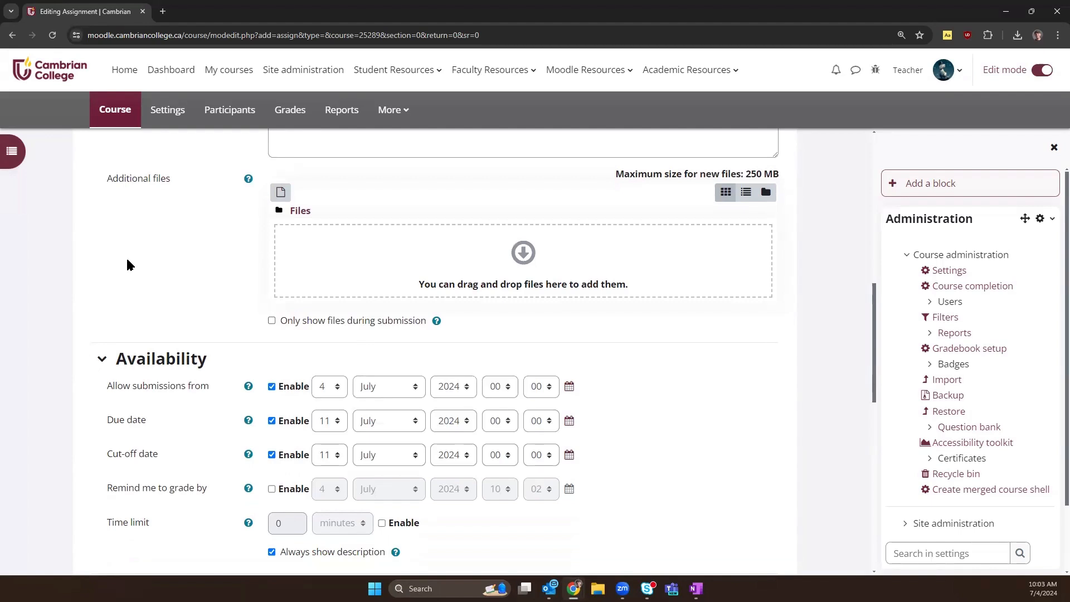
pyautogui.scroll(-2, 129, 267)
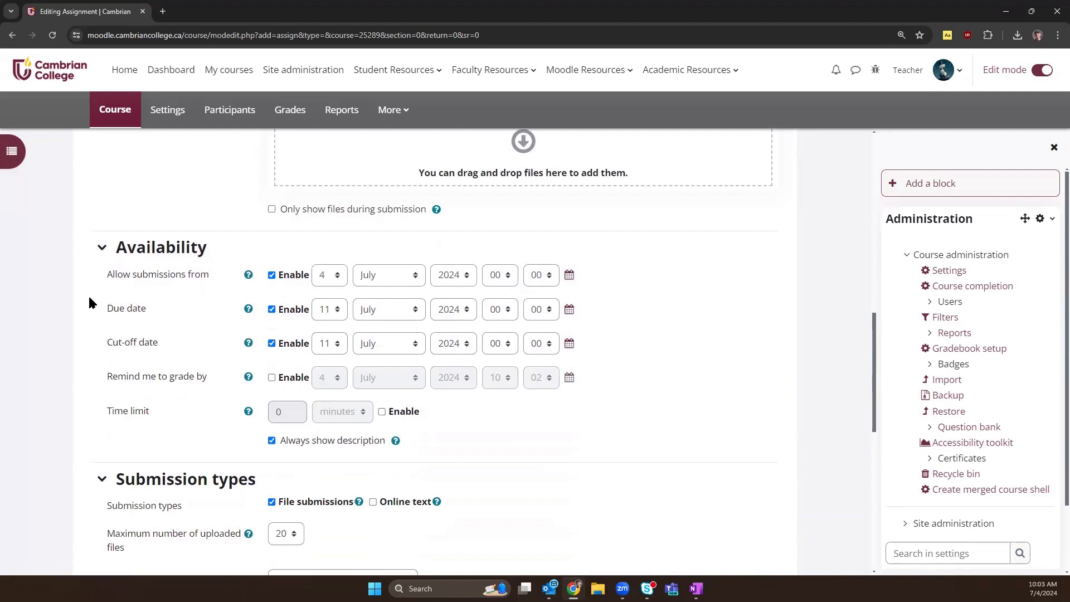
pyautogui.moveTo(108, 276); pyautogui.dragTo(219, 280)
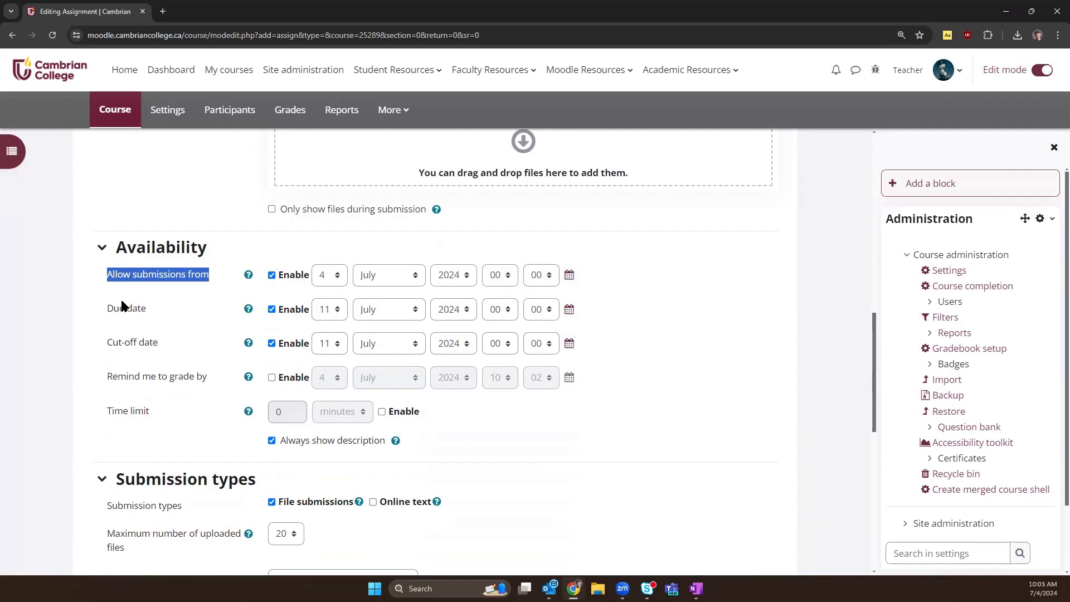
pyautogui.moveTo(102, 307); pyautogui.dragTo(171, 310)
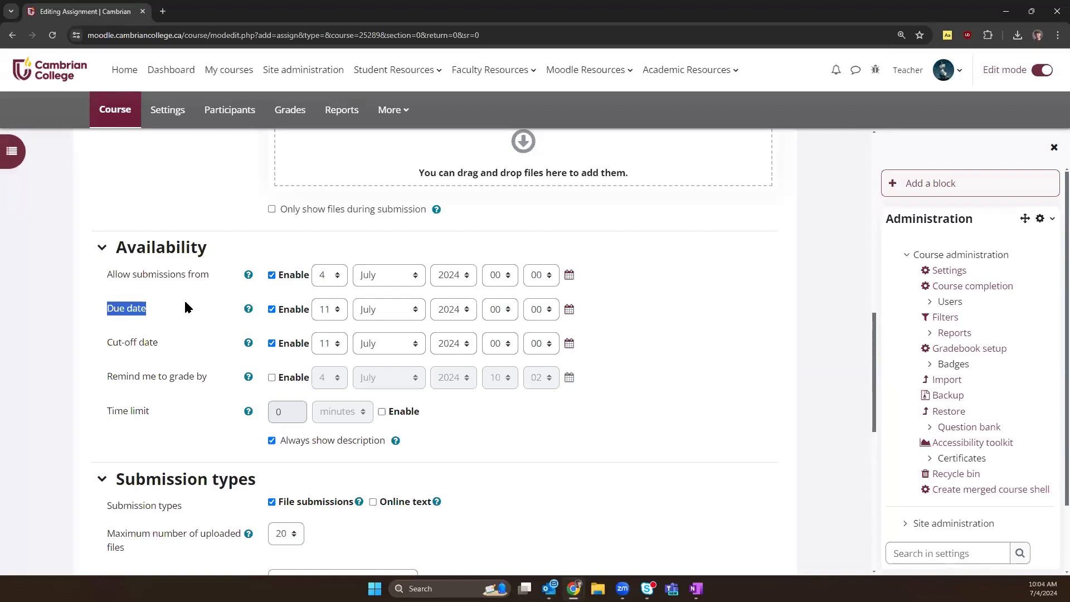
# - Set the assignment's cut-off date to 12 July 2024
pyautogui.moveTo(106, 344); pyautogui.dragTo(174, 340)
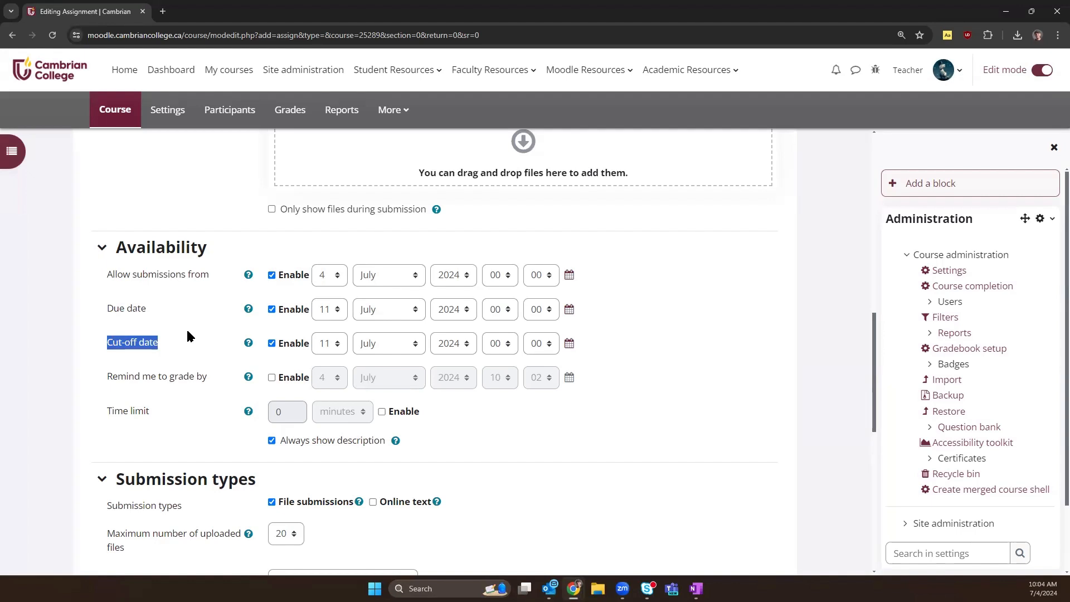
pyautogui.click(336, 345)
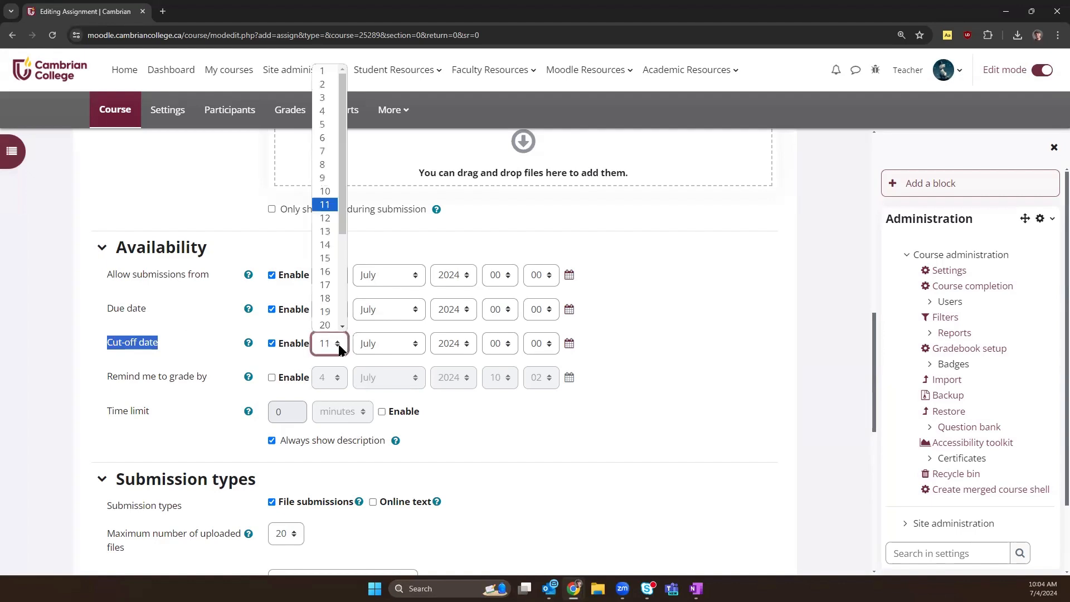
pyautogui.click(329, 218)
pyautogui.click(210, 319)
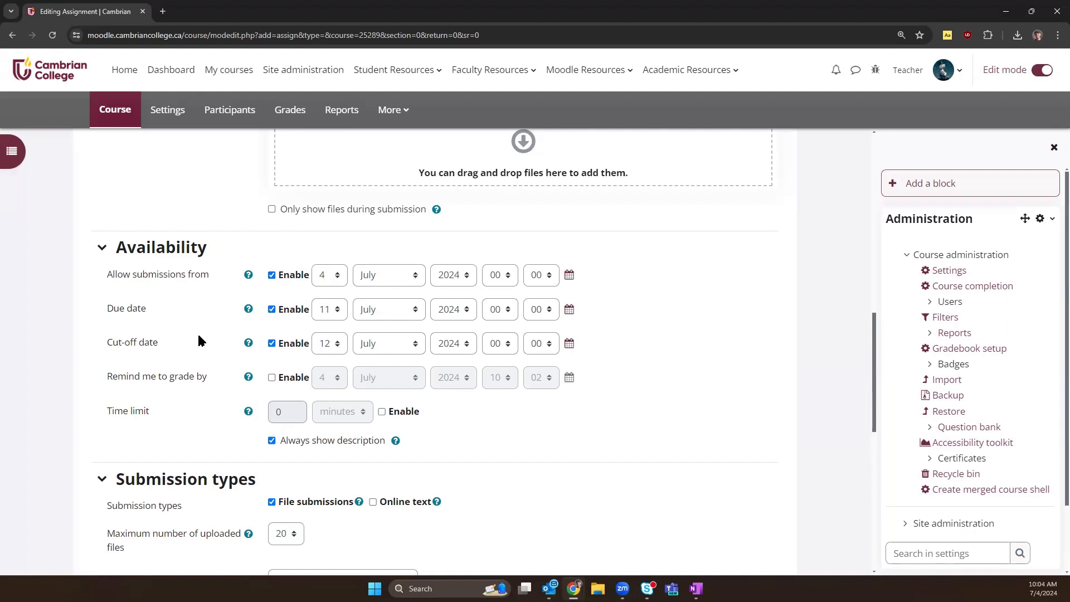
# - Enable the time limit for the assignment
pyautogui.doubleClick(109, 410)
pyautogui.click(382, 412)
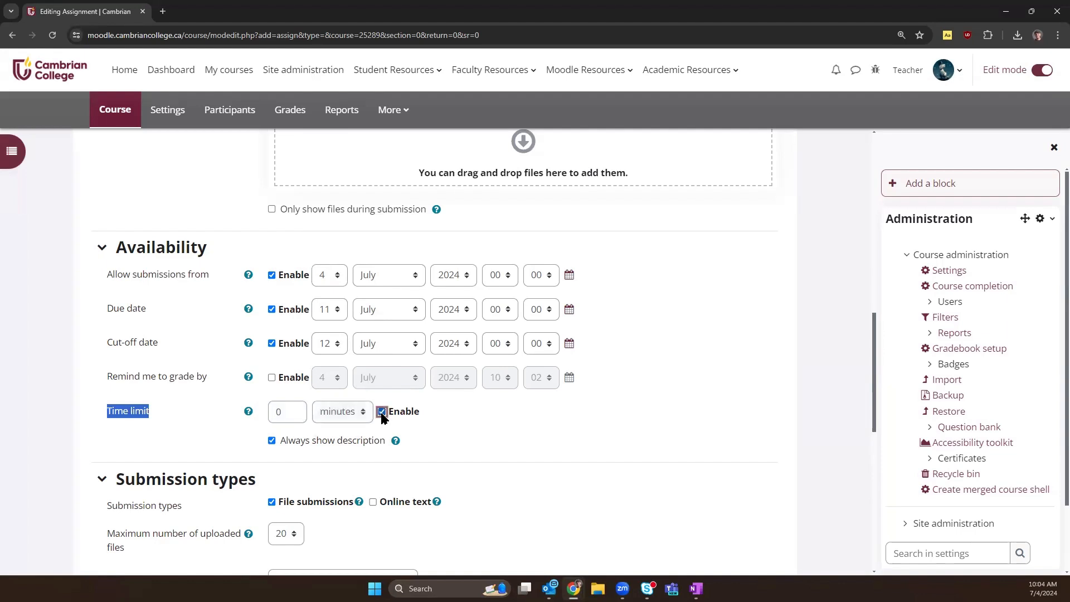
pyautogui.click(193, 417)
# - Turn the option to only show files during submission on and back off
pyautogui.scroll(3, 207, 397)
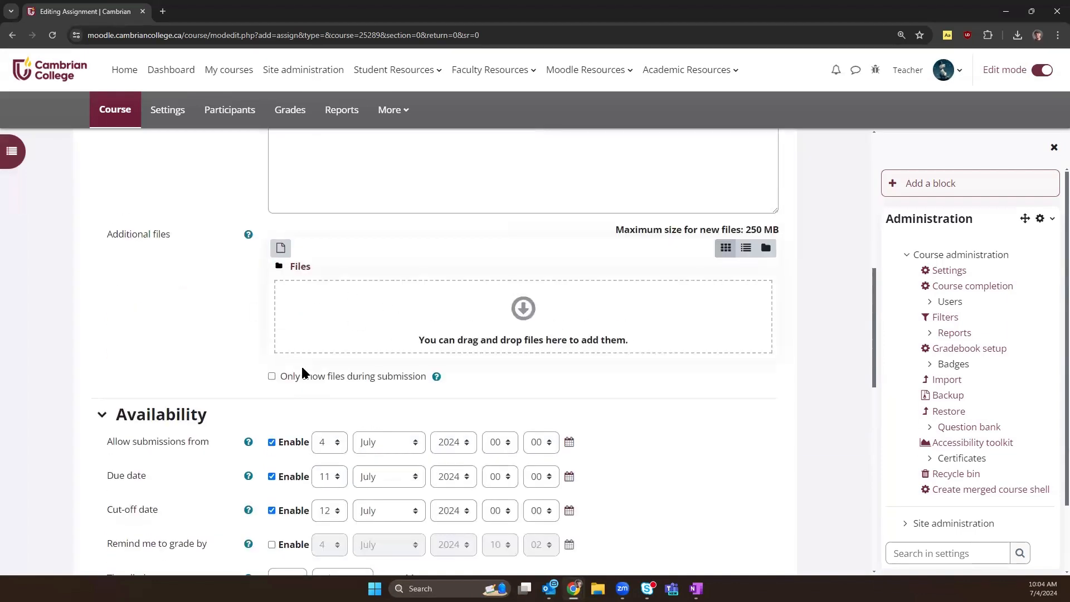
pyautogui.click(271, 376)
pyautogui.click(272, 378)
# - Try a time limit of 60 minutes, clear the value again, and turn off Always show description
pyautogui.scroll(-4, 215, 355)
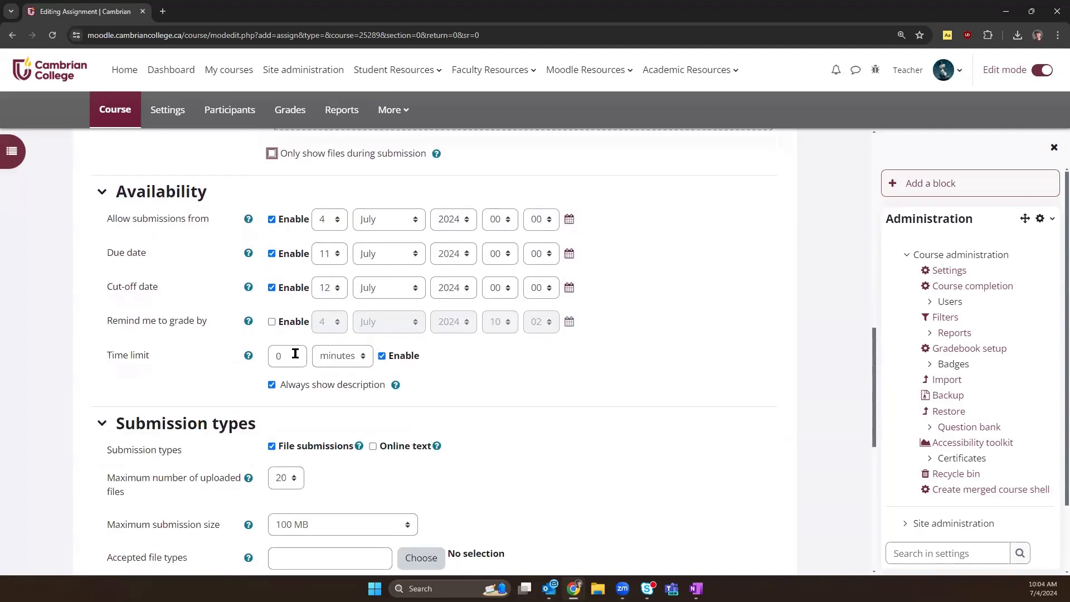
pyautogui.moveTo(290, 355); pyautogui.dragTo(219, 356)
pyautogui.write('60')
pyautogui.moveTo(295, 353); pyautogui.dragTo(248, 356)
pyautogui.press('BackSpace')
pyautogui.click(271, 385)
# - Turn the Online text submission type on and back off, leaving file submissions enabled
pyautogui.scroll(-1, 210, 365)
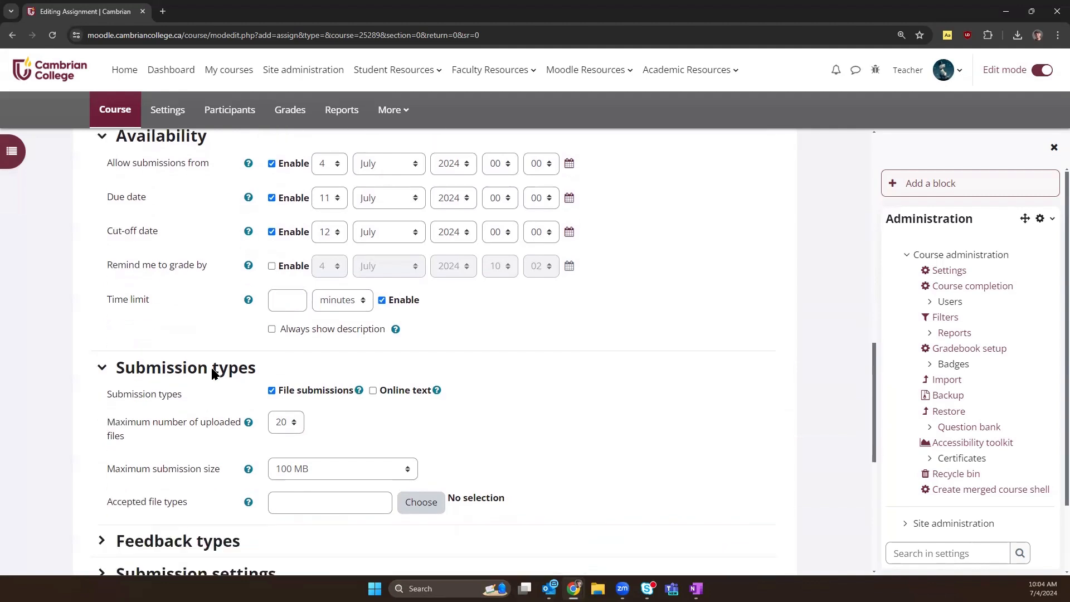
pyautogui.scroll(-1, 179, 296)
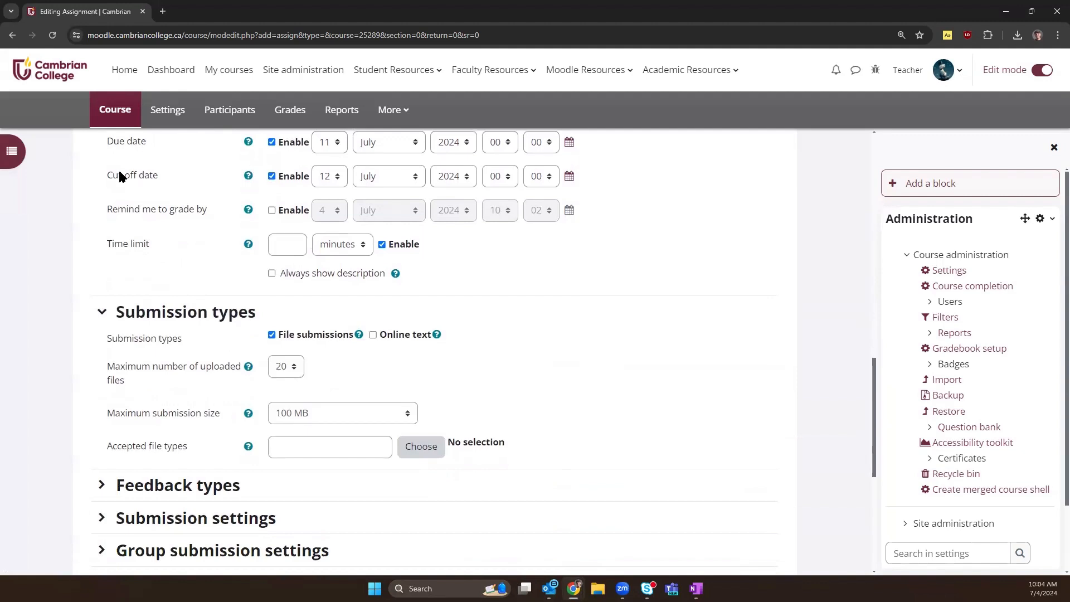
pyautogui.scroll(-2, 139, 284)
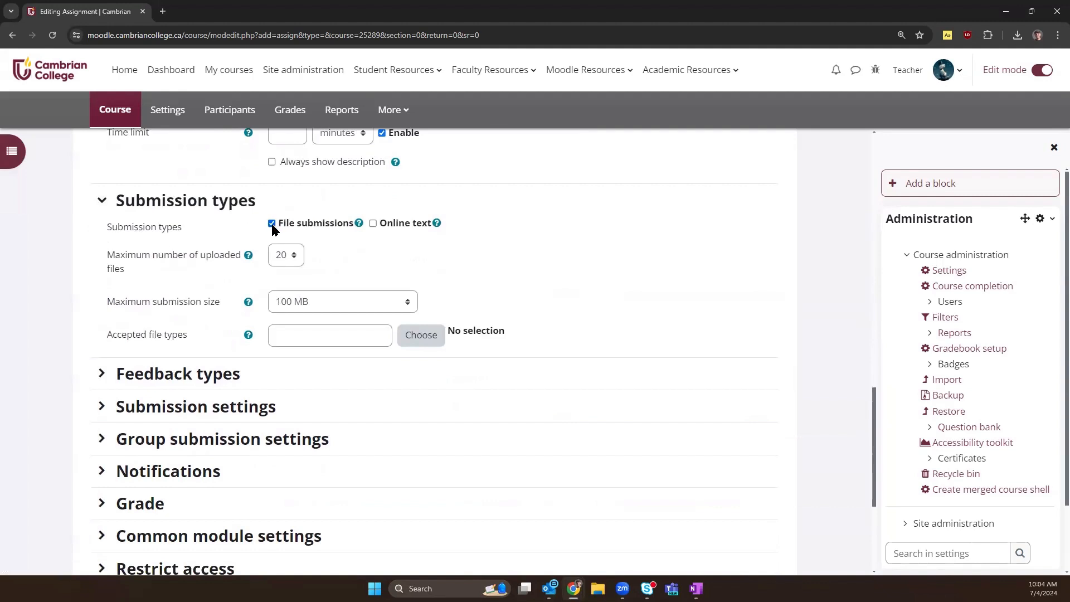
pyautogui.click(373, 224)
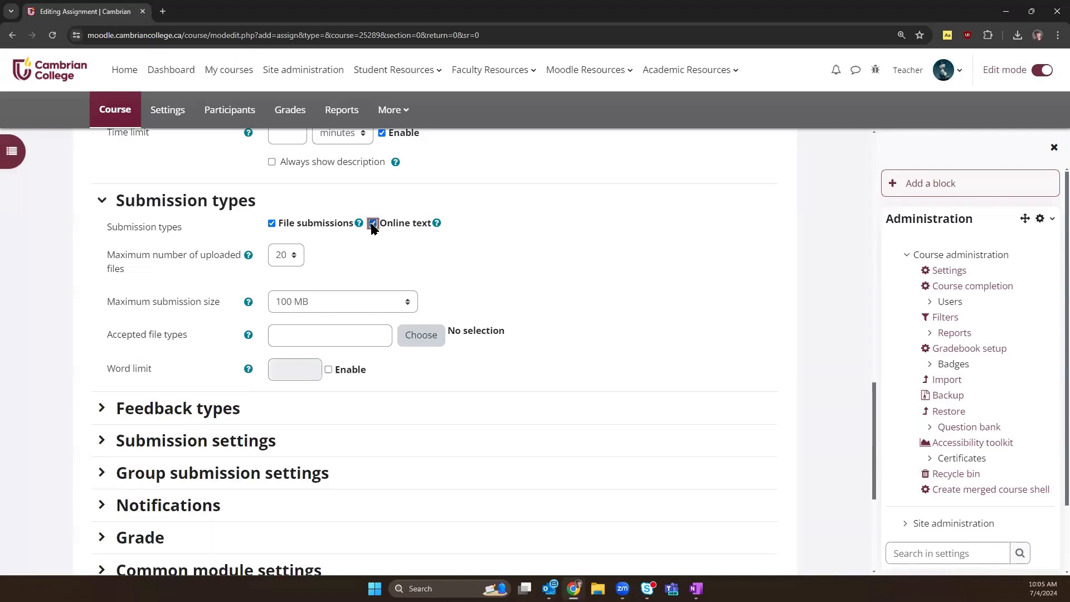
pyautogui.click(373, 224)
# - Set the maximum number of uploaded files to 1 and the maximum submission size to Activity upload limit (100 MB)
pyautogui.click(293, 257)
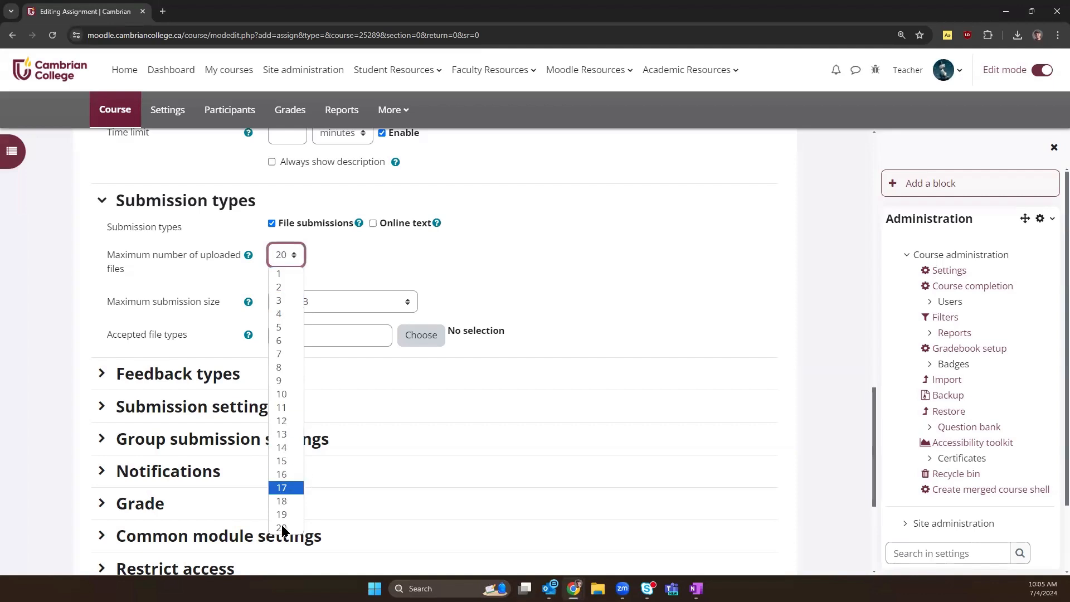
pyautogui.click(284, 275)
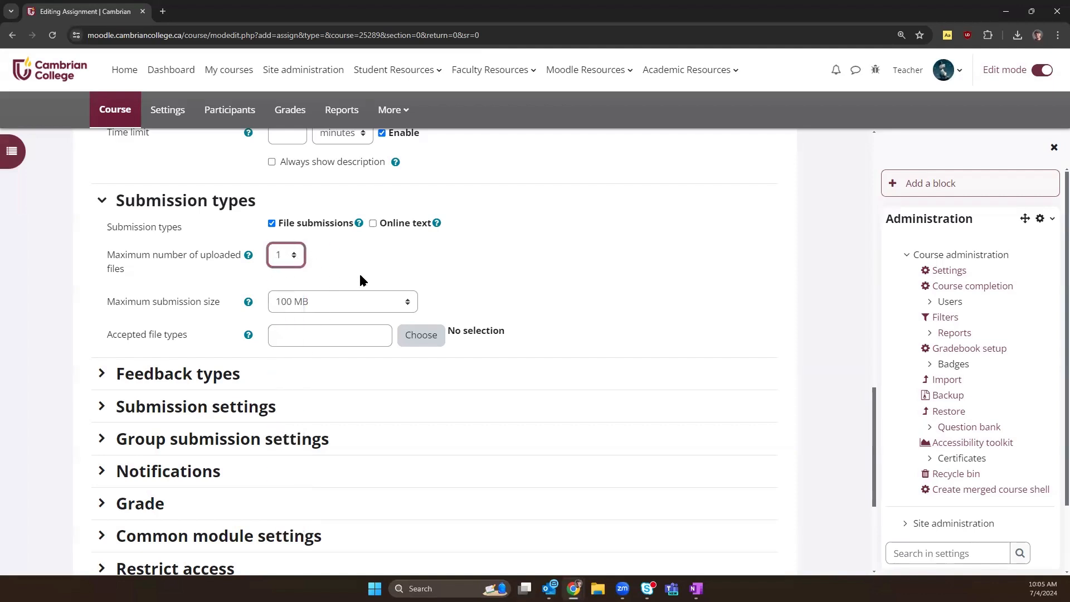
pyautogui.click(281, 303)
pyautogui.click(353, 318)
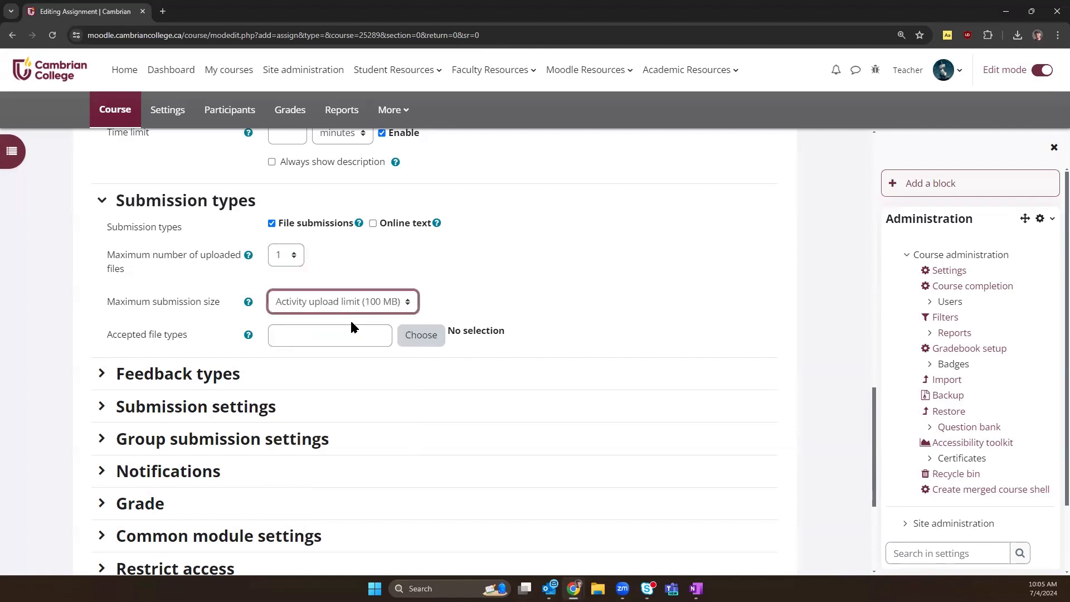
# - Restrict the accepted file types to PDF document (.pdf) from the Document files group and save the selection
pyautogui.moveTo(96, 335); pyautogui.dragTo(204, 334)
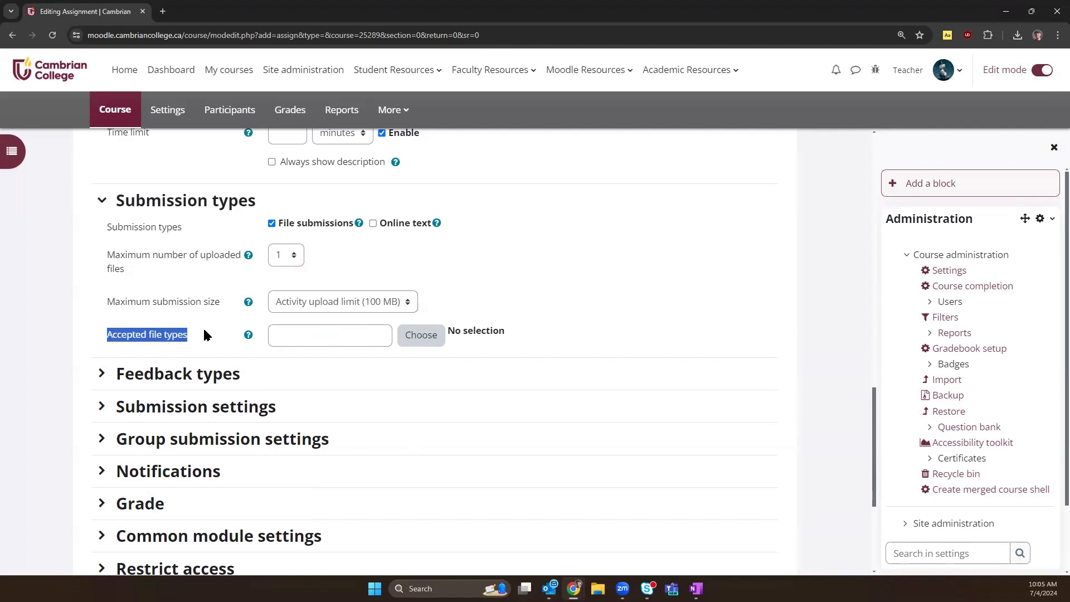
pyautogui.click(424, 345)
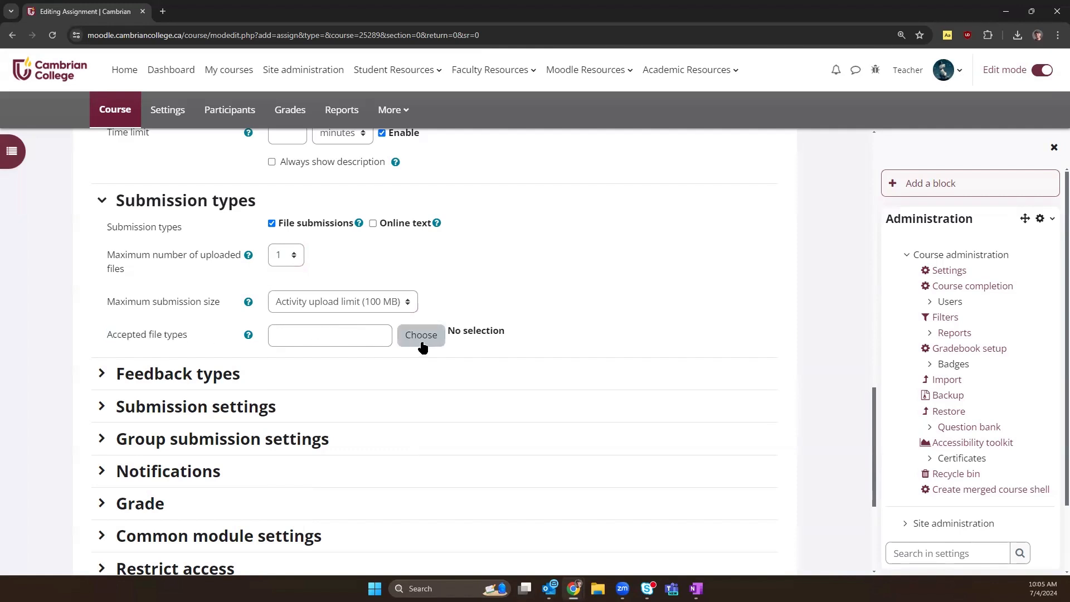
pyautogui.click(422, 345)
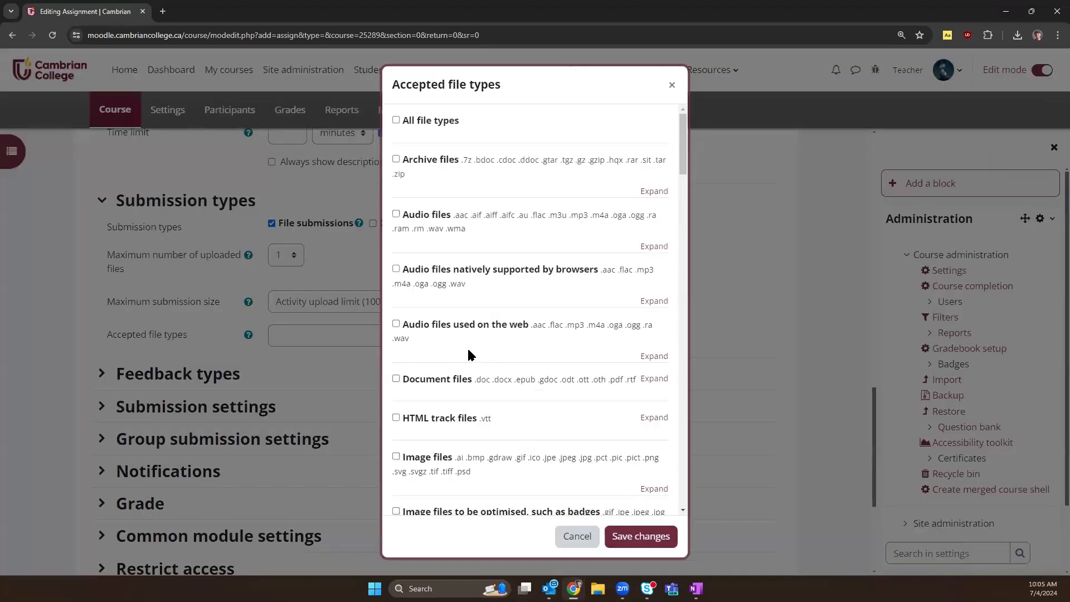
pyautogui.click(654, 380)
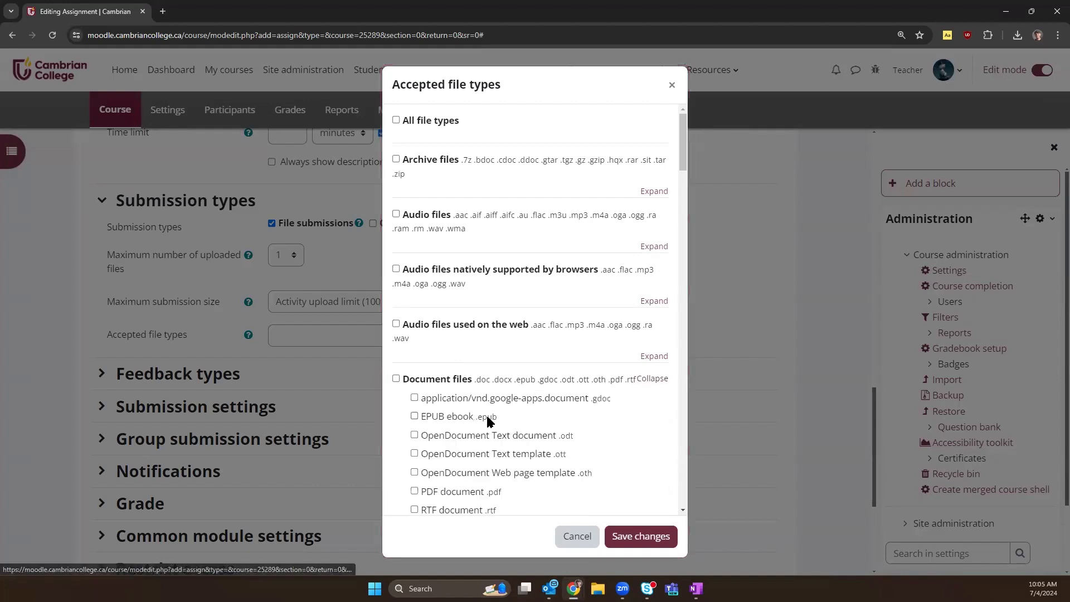
pyautogui.scroll(-1, 490, 440)
pyautogui.click(415, 436)
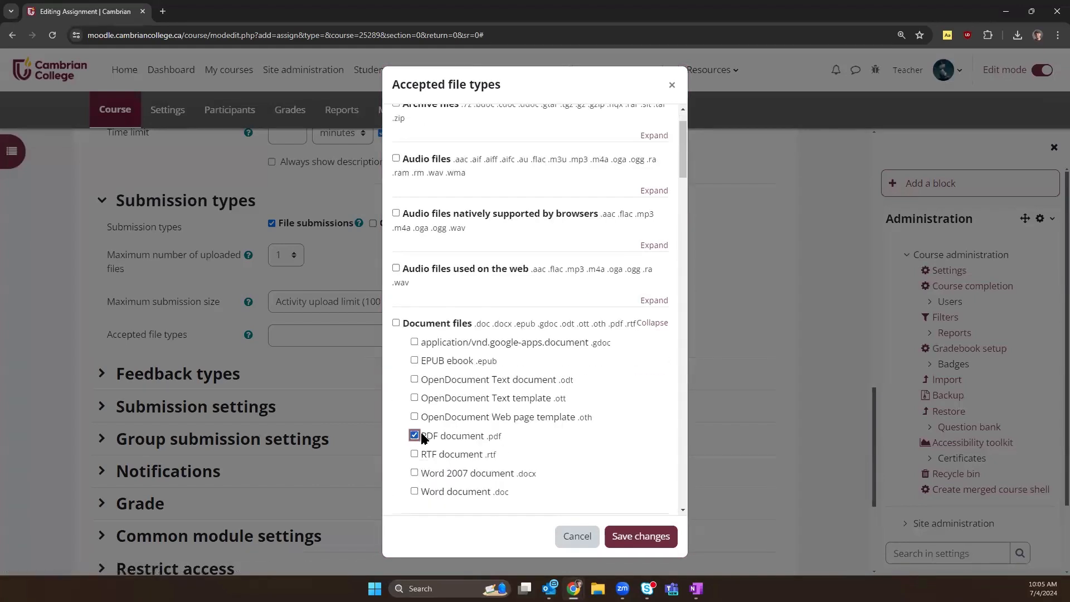
pyautogui.click(646, 536)
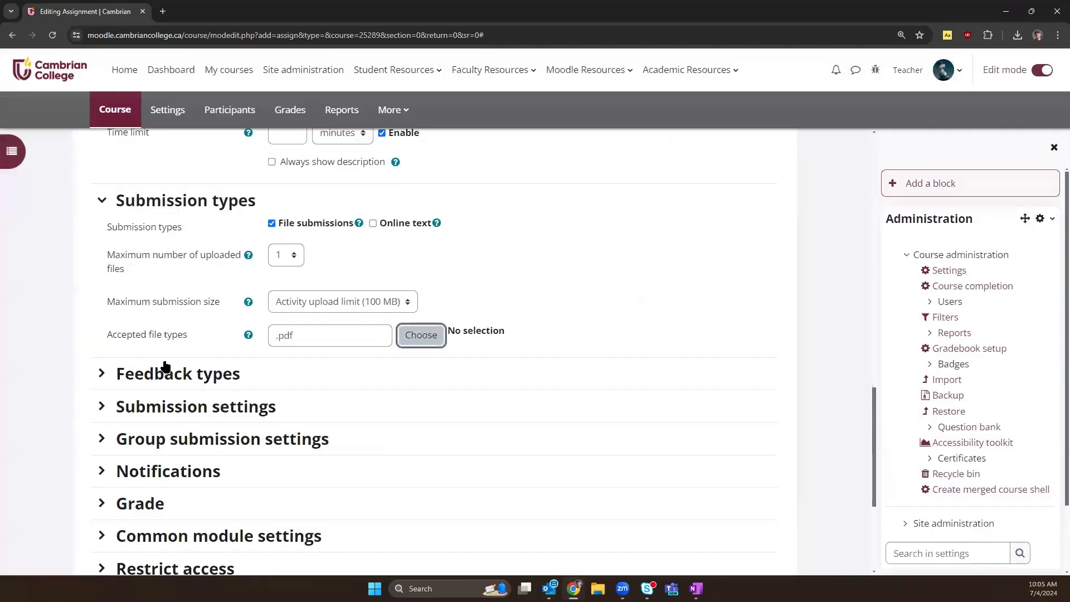
pyautogui.moveTo(295, 335); pyautogui.dragTo(261, 336)
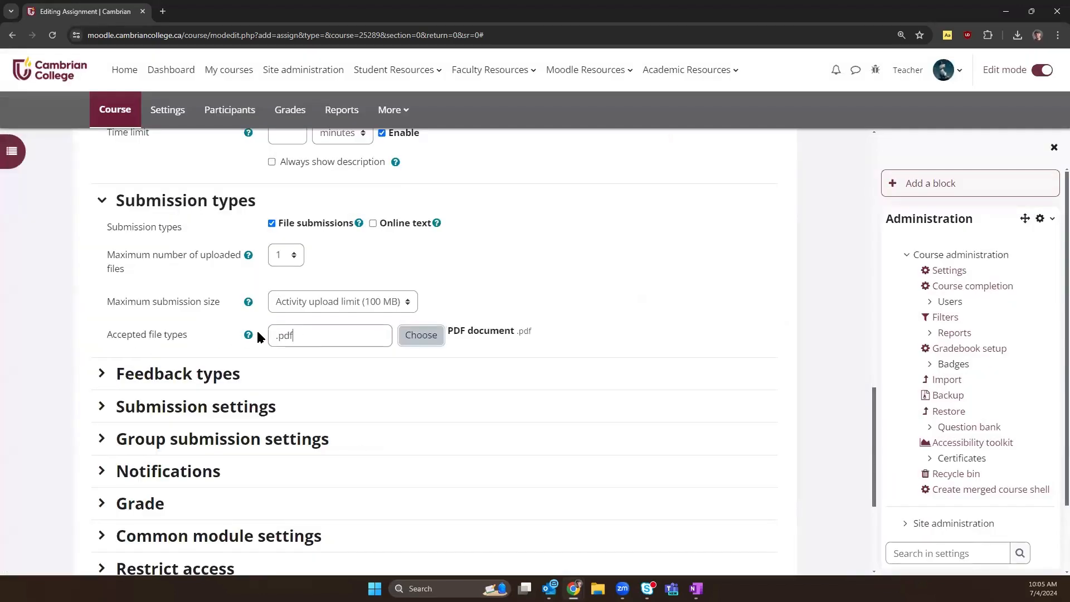
# - Turn off the Annotate PDF feedback type for the assignment, leaving Feedback comments enabled
pyautogui.click(178, 353)
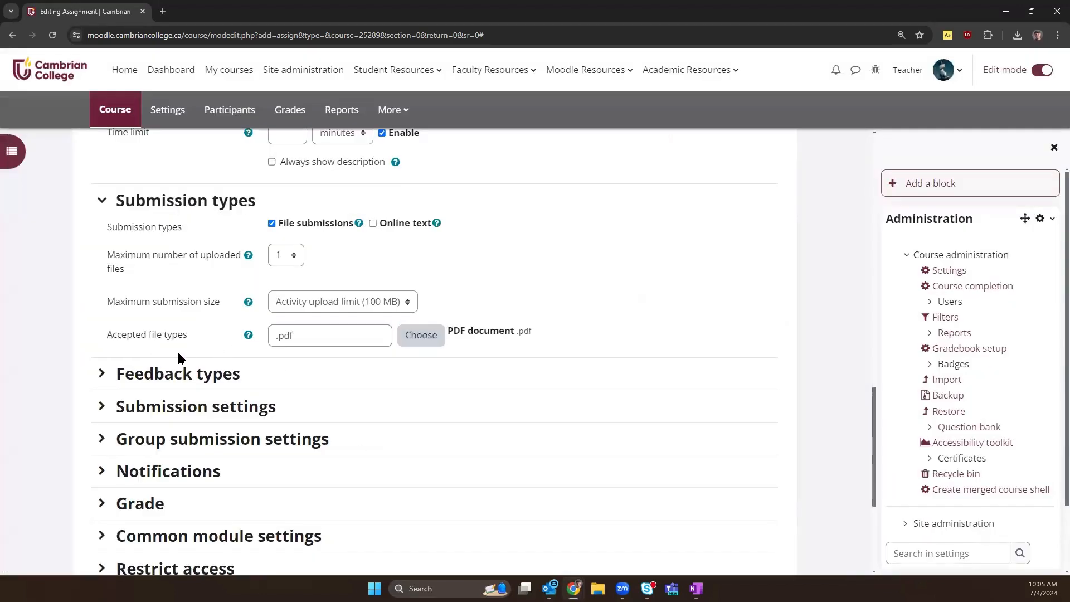
pyautogui.click(101, 374)
pyautogui.scroll(-2, 111, 334)
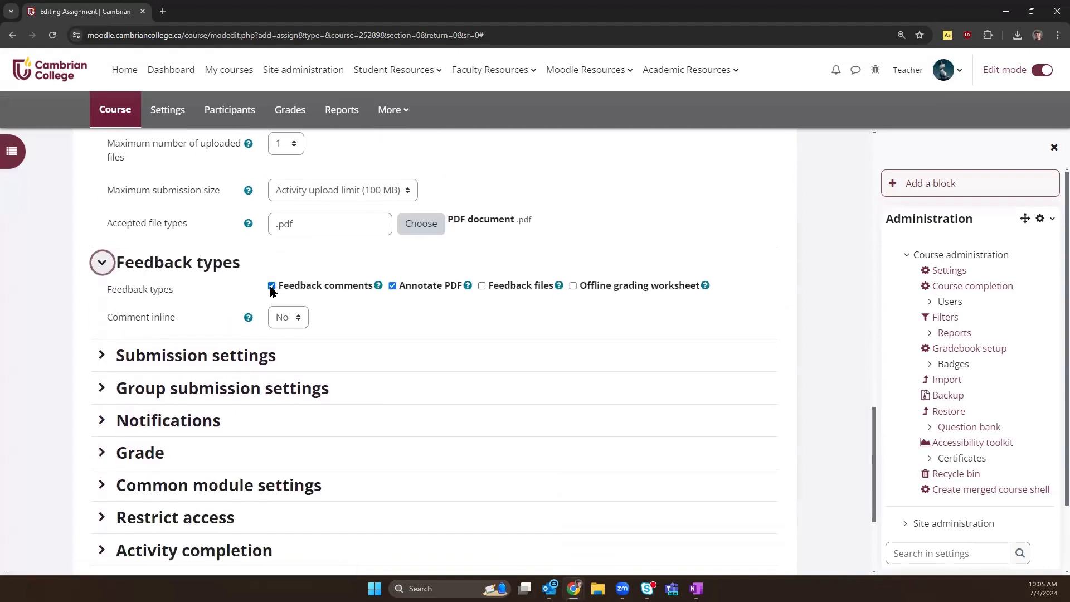
pyautogui.moveTo(279, 287); pyautogui.dragTo(373, 288)
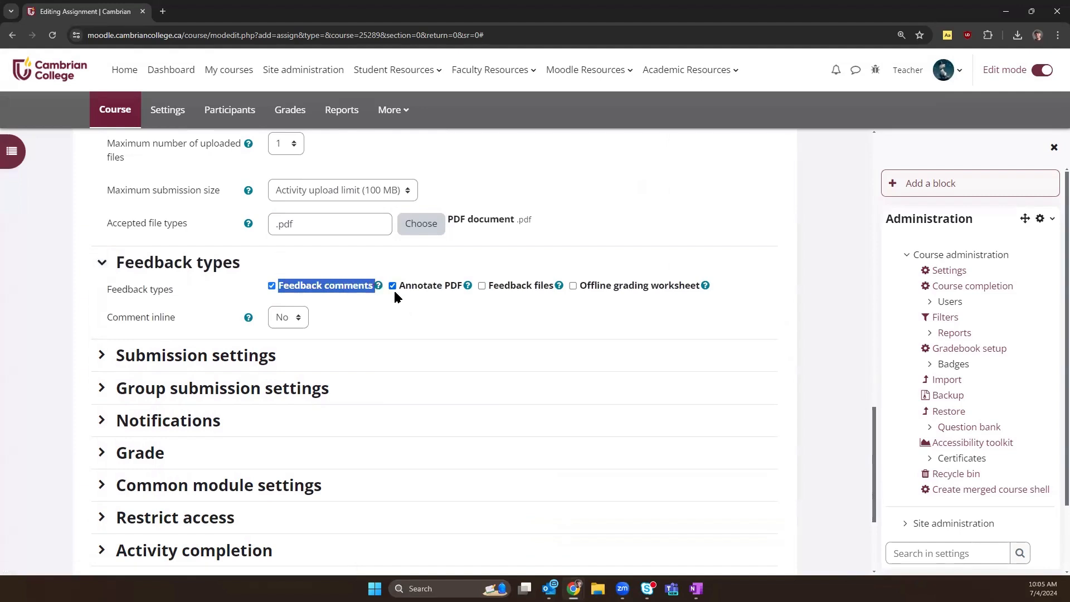
pyautogui.moveTo(400, 285); pyautogui.dragTo(455, 297)
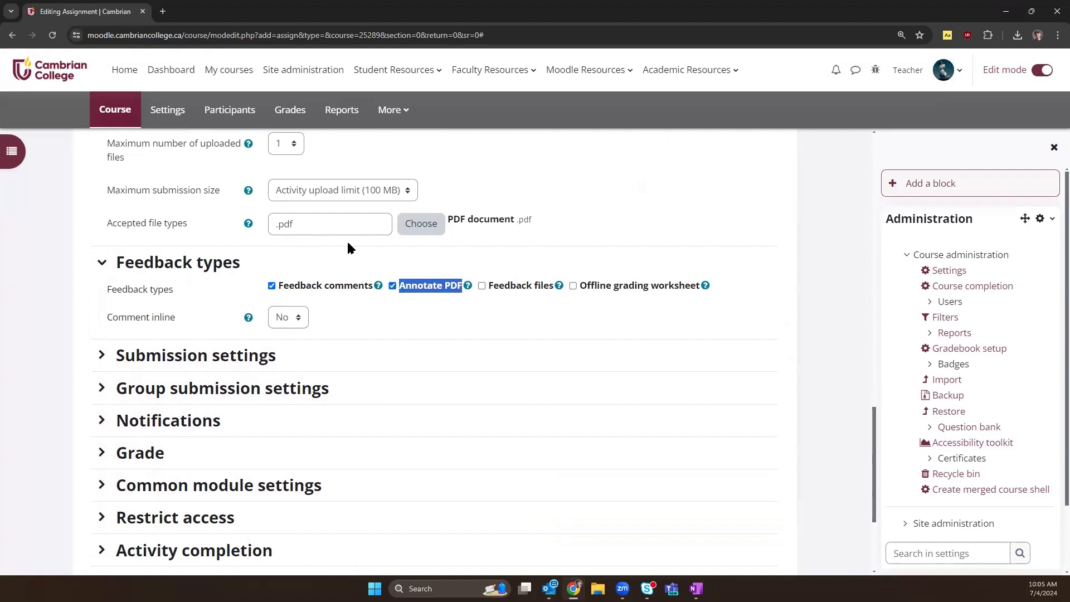
pyautogui.click(393, 287)
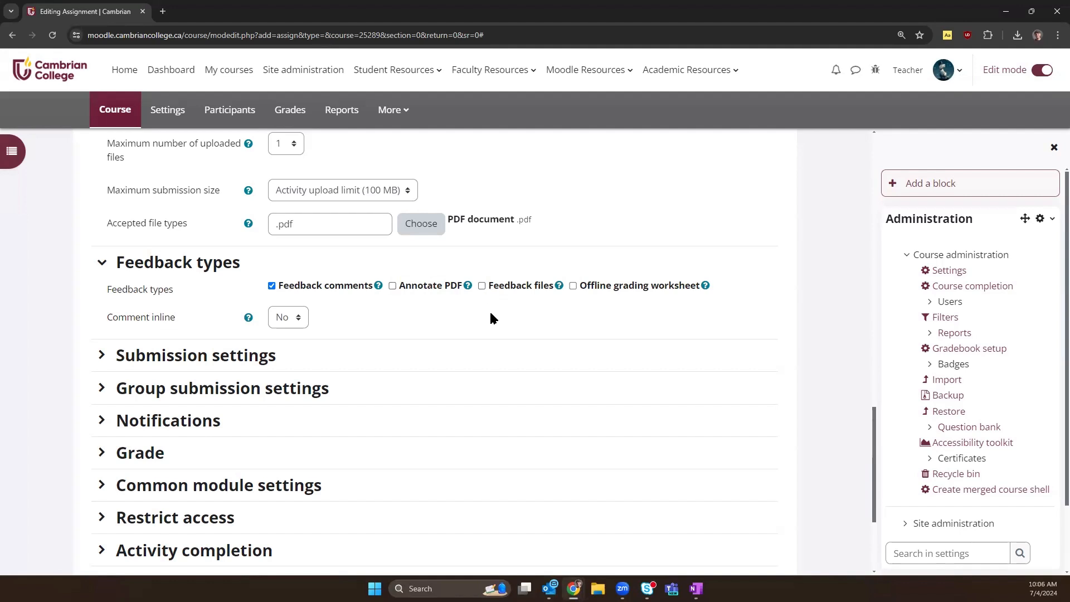
# - Review the assignment's submission settings and collapse that section again
pyautogui.scroll(-3, 494, 318)
pyautogui.click(98, 193)
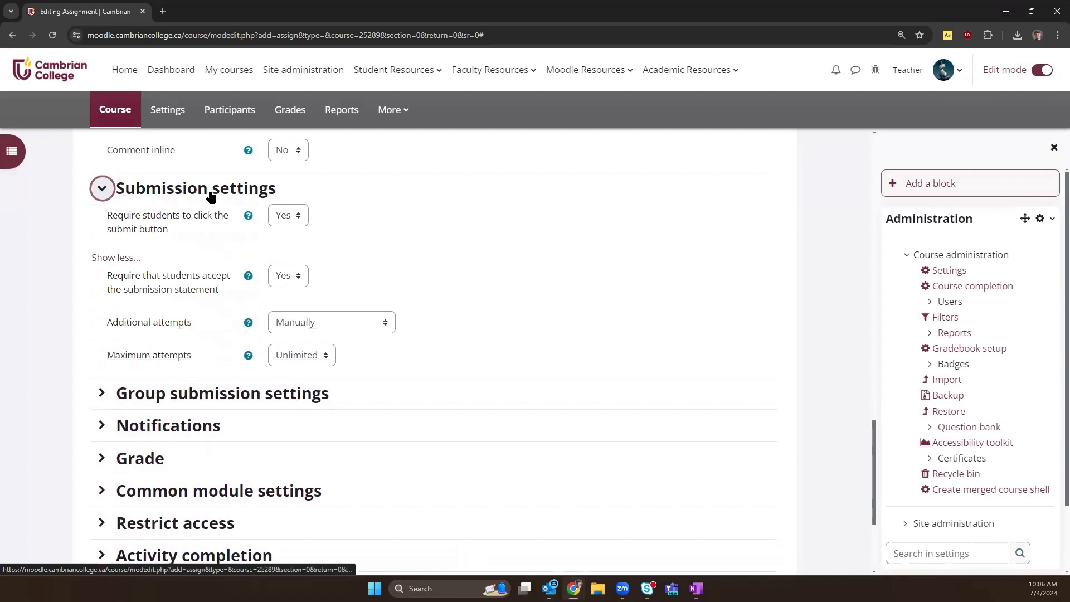
pyautogui.click(102, 189)
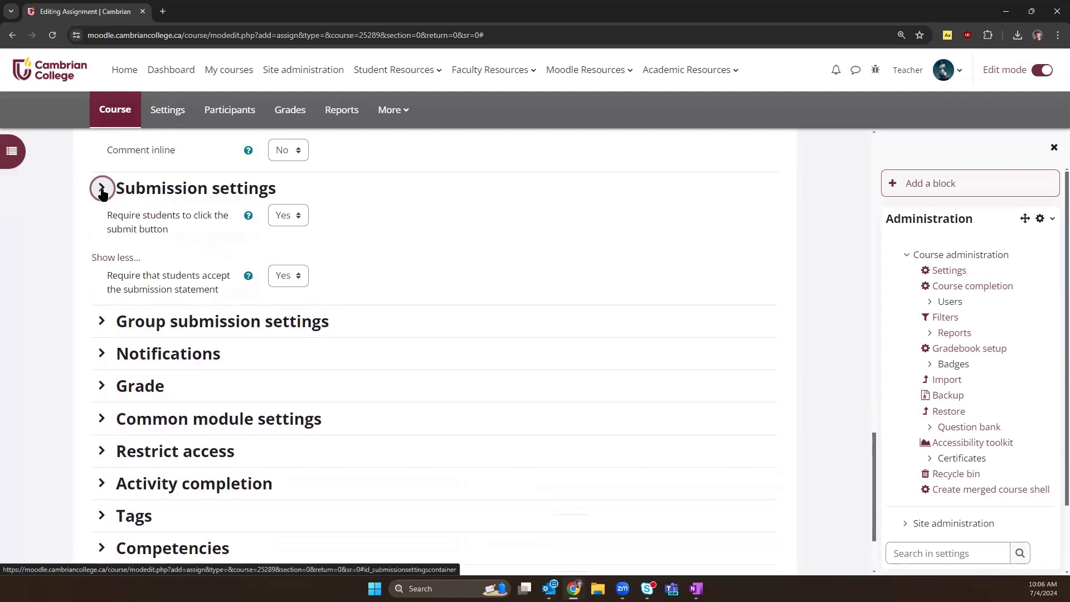
# - Set Students submit in groups to Yes in the group submission settings and collapse the section
pyautogui.click(102, 223)
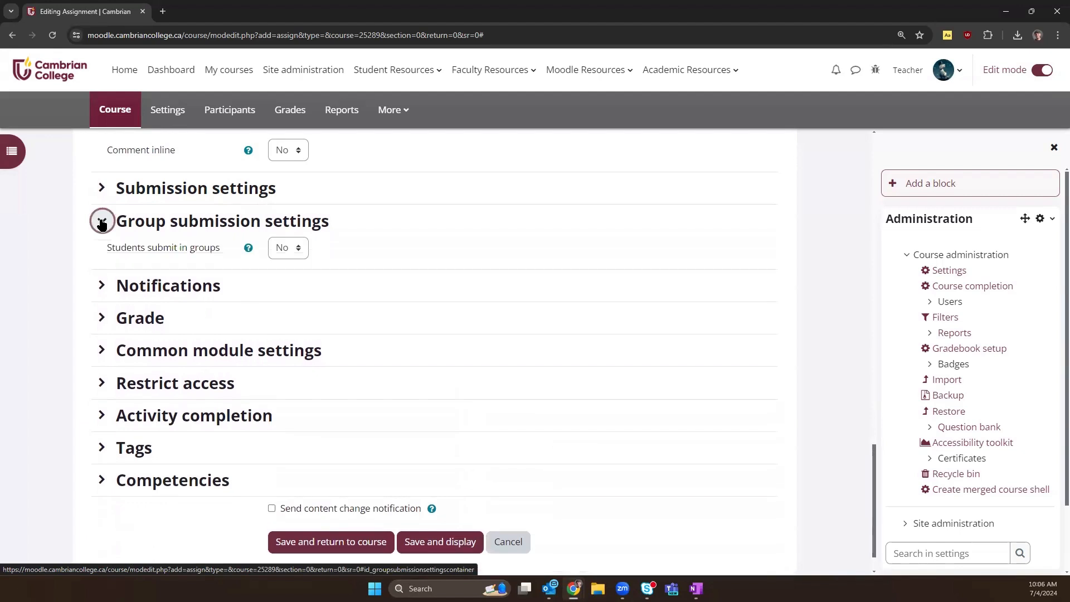
pyautogui.click(298, 252)
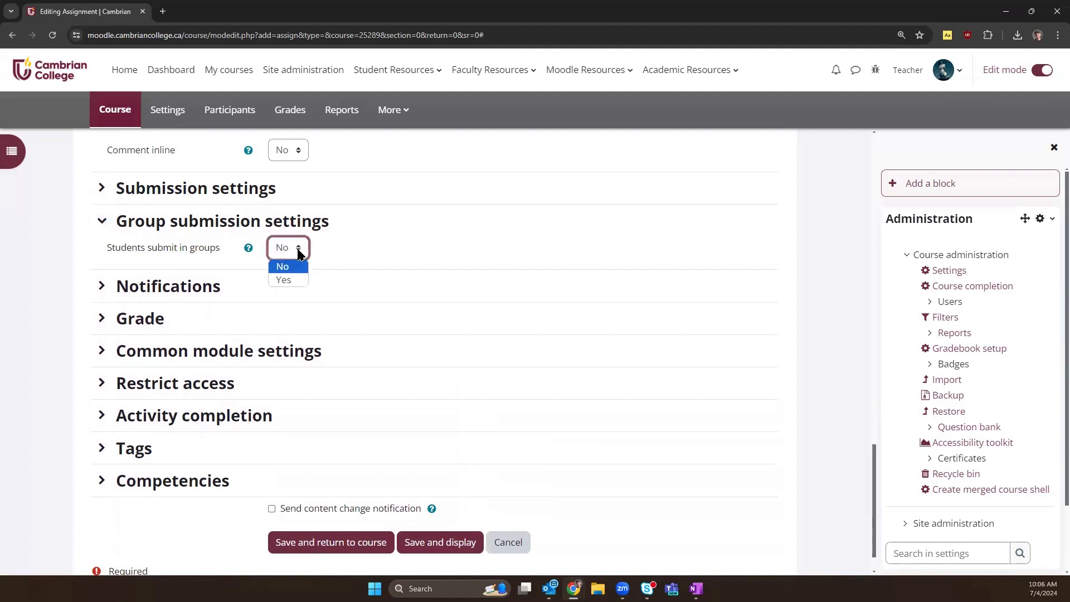
pyautogui.click(294, 282)
pyautogui.click(83, 282)
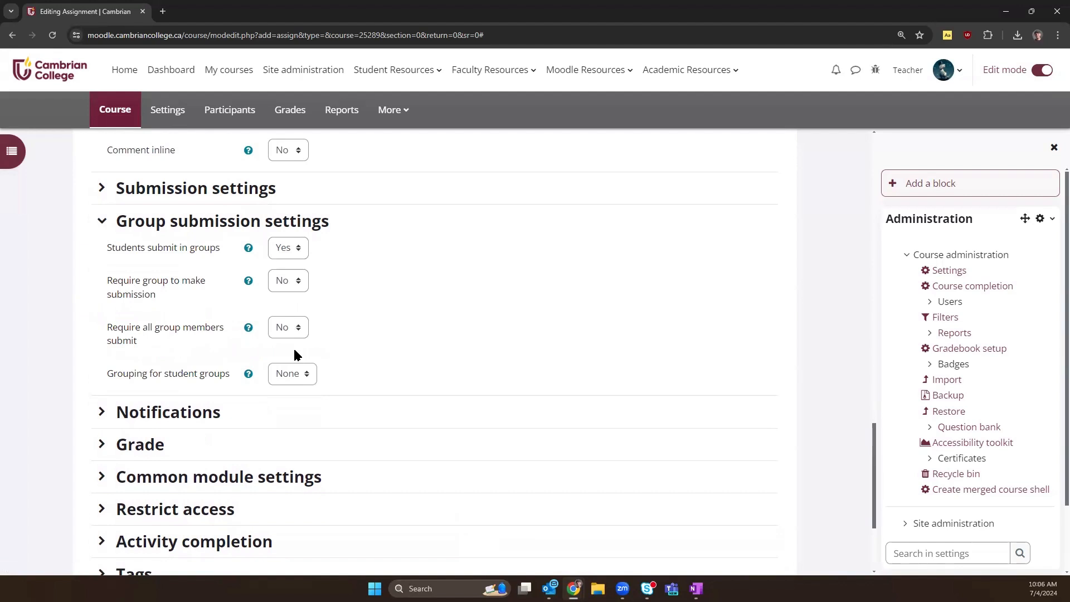
pyautogui.click(91, 219)
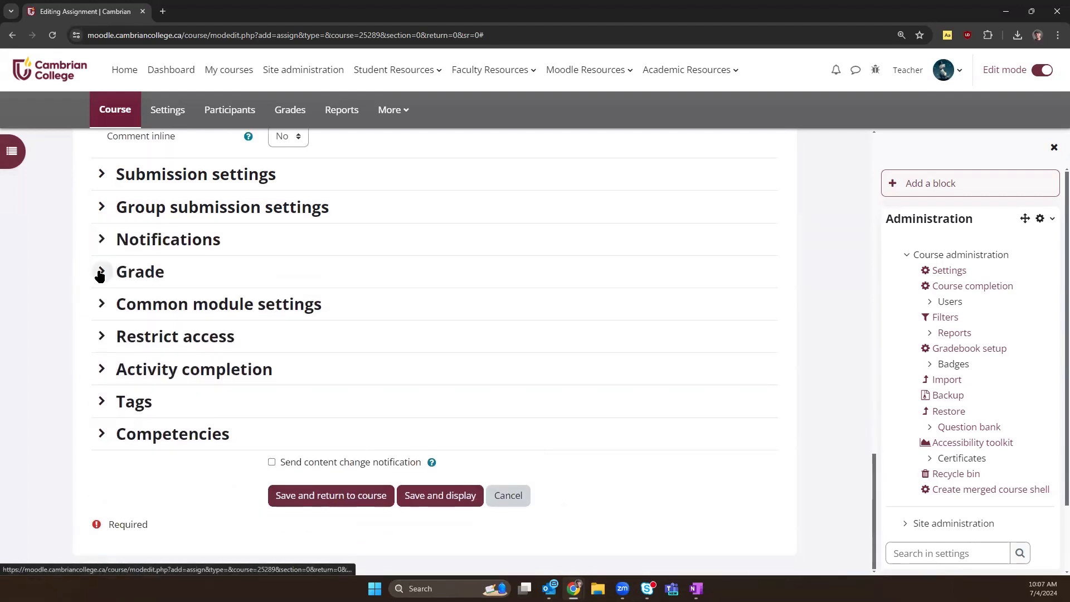
# - Set the assignment's maximum grade to 30 points in the Grade settings
pyautogui.click(100, 273)
pyautogui.scroll(-1, 78, 303)
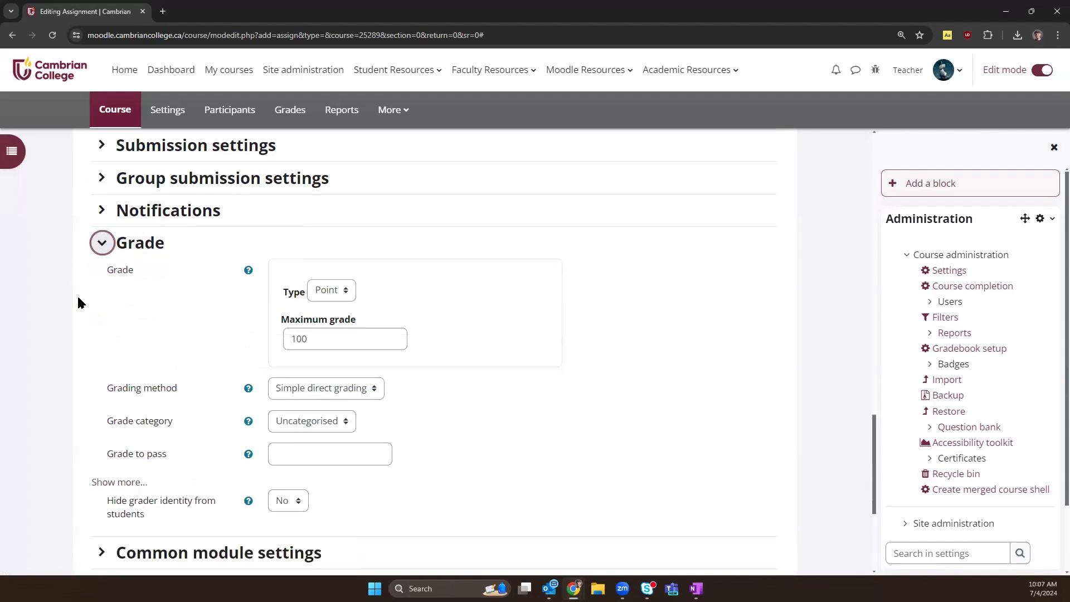
pyautogui.moveTo(373, 308); pyautogui.dragTo(272, 312)
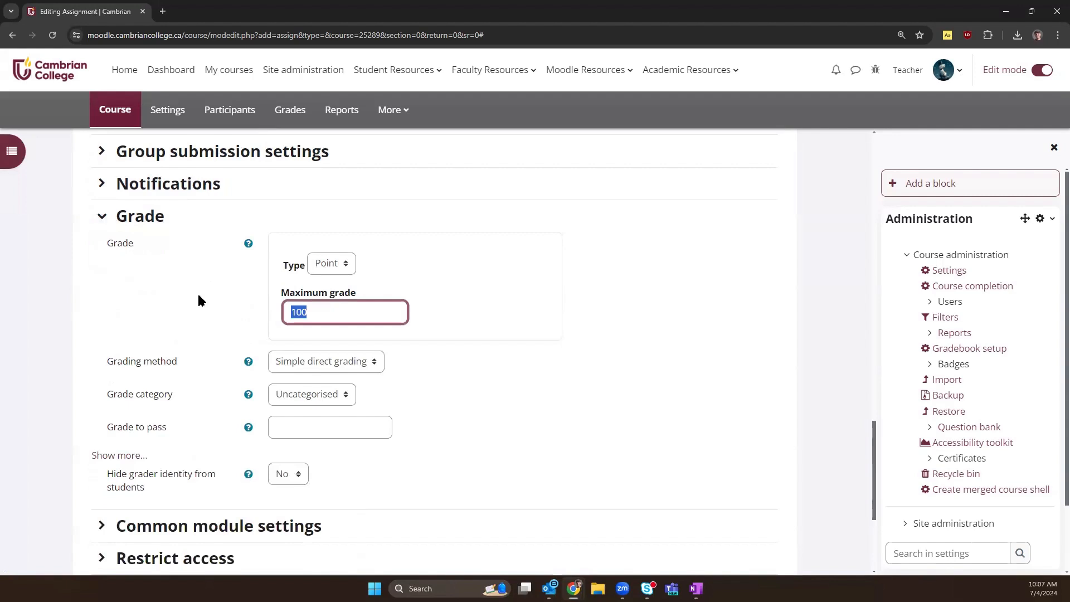
pyautogui.write('30')
pyautogui.click(207, 301)
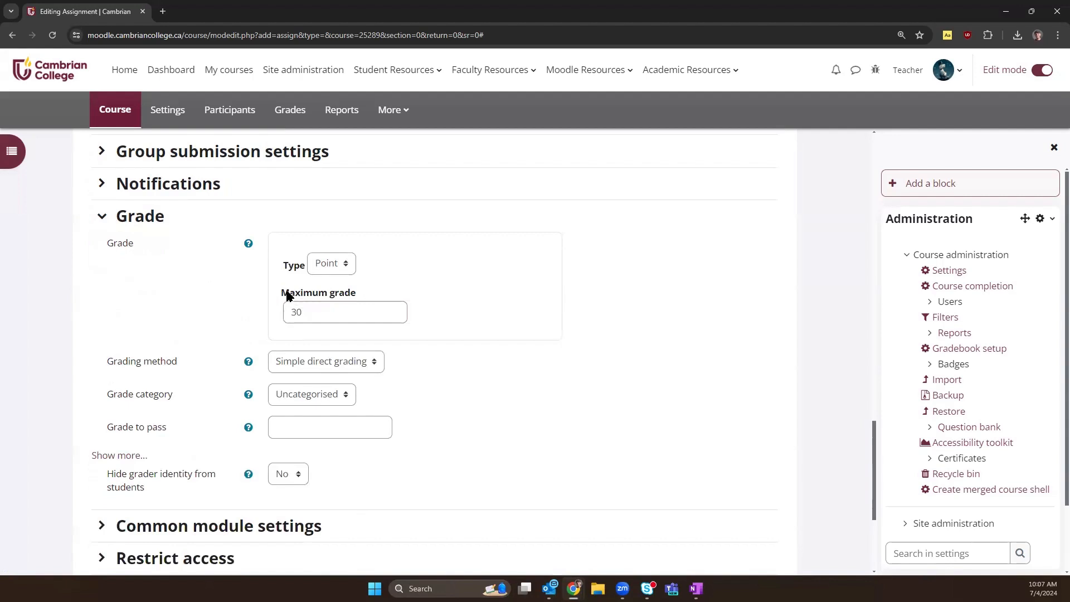
pyautogui.moveTo(289, 296); pyautogui.dragTo(363, 294)
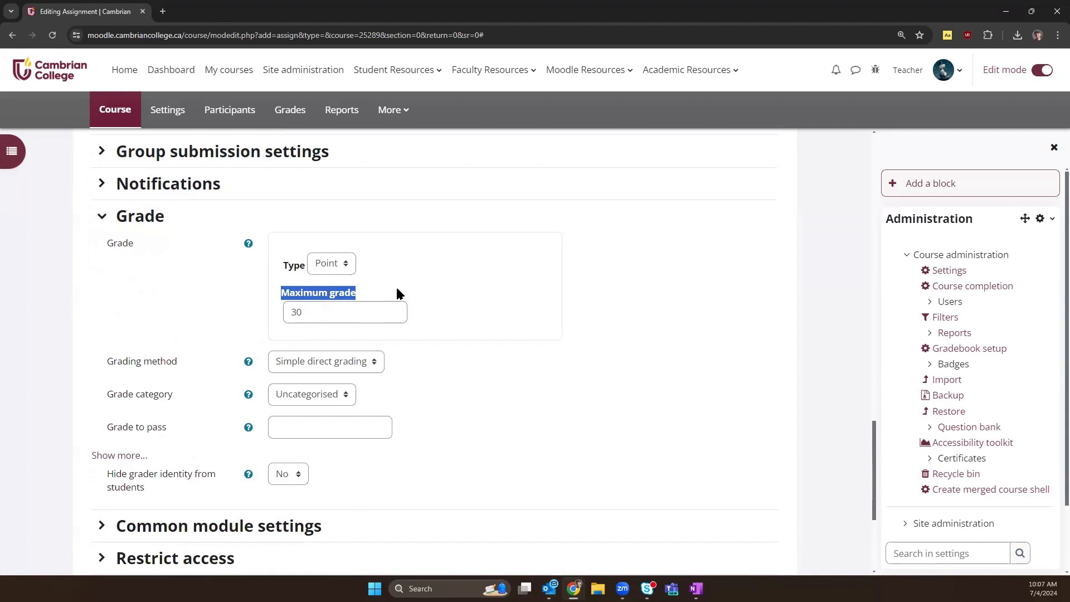
pyautogui.click(229, 289)
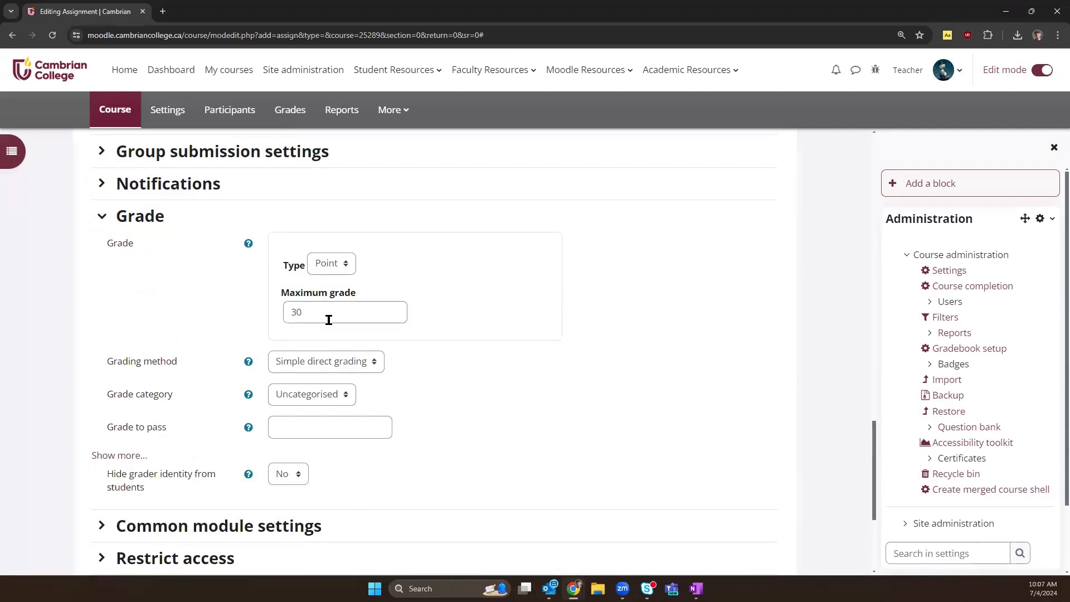
# - Review the available grading methods without choosing a different one
pyautogui.moveTo(108, 359); pyautogui.dragTo(179, 360)
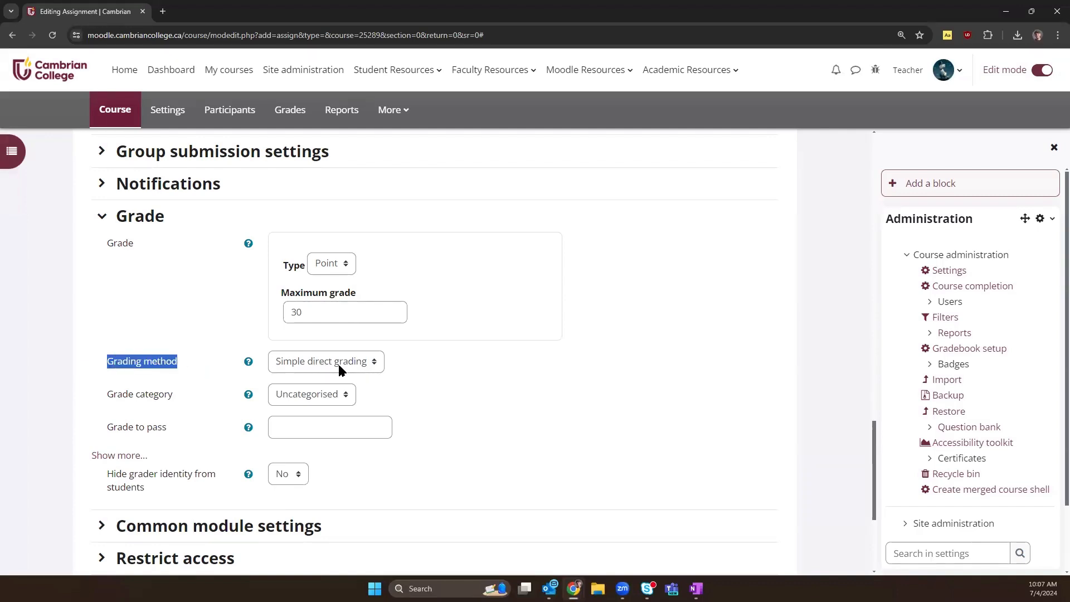
pyautogui.click(373, 361)
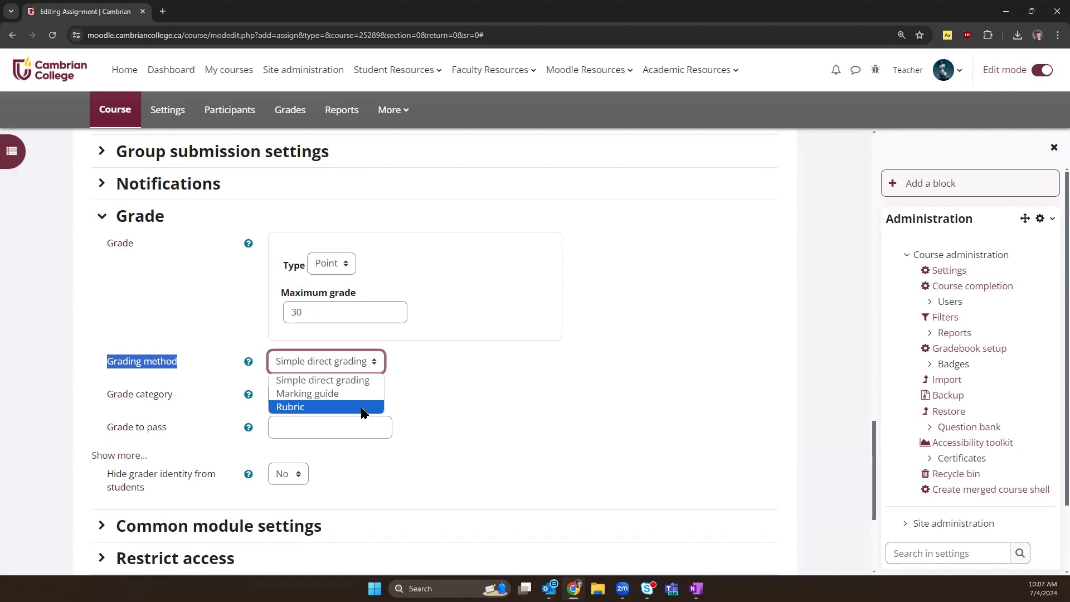
pyautogui.click(428, 411)
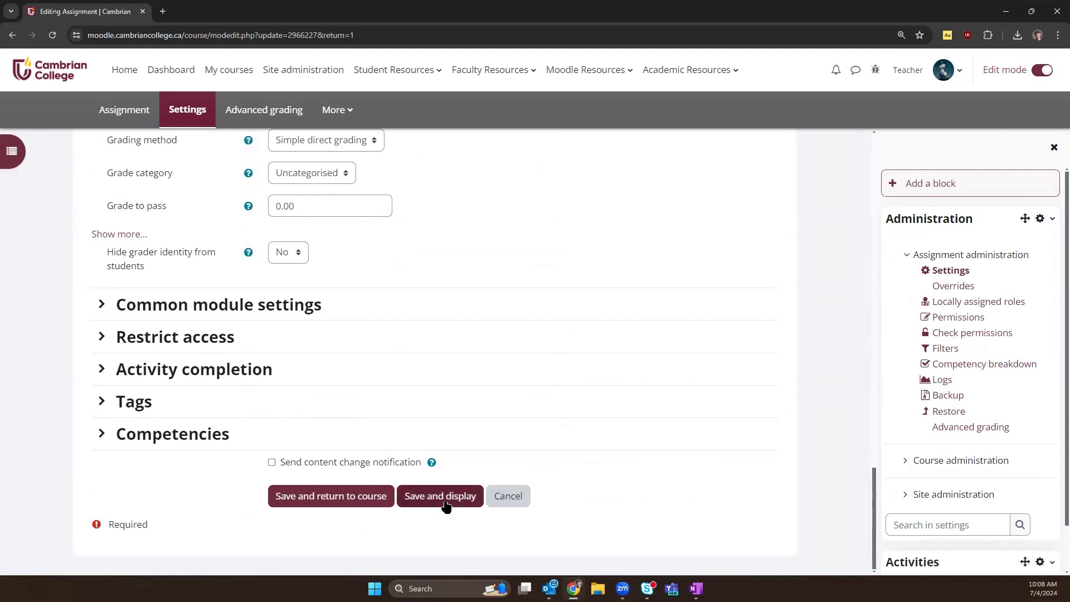
# - Save and display the assignment, and examine the participants row in its grading summary
pyautogui.click(446, 505)
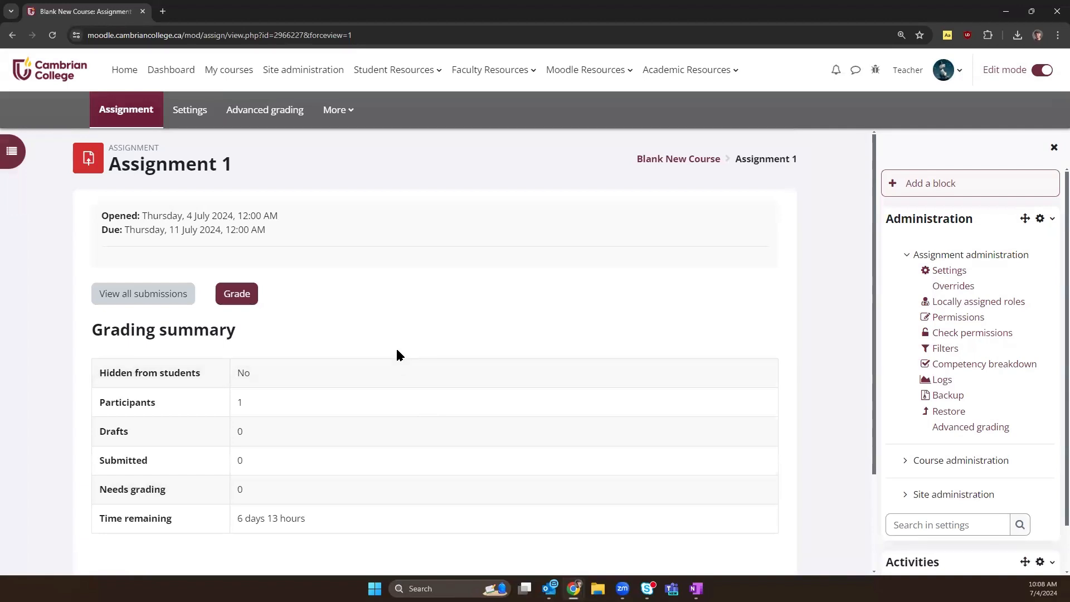
pyautogui.scroll(-1, 397, 354)
pyautogui.moveTo(96, 346); pyautogui.dragTo(115, 346)
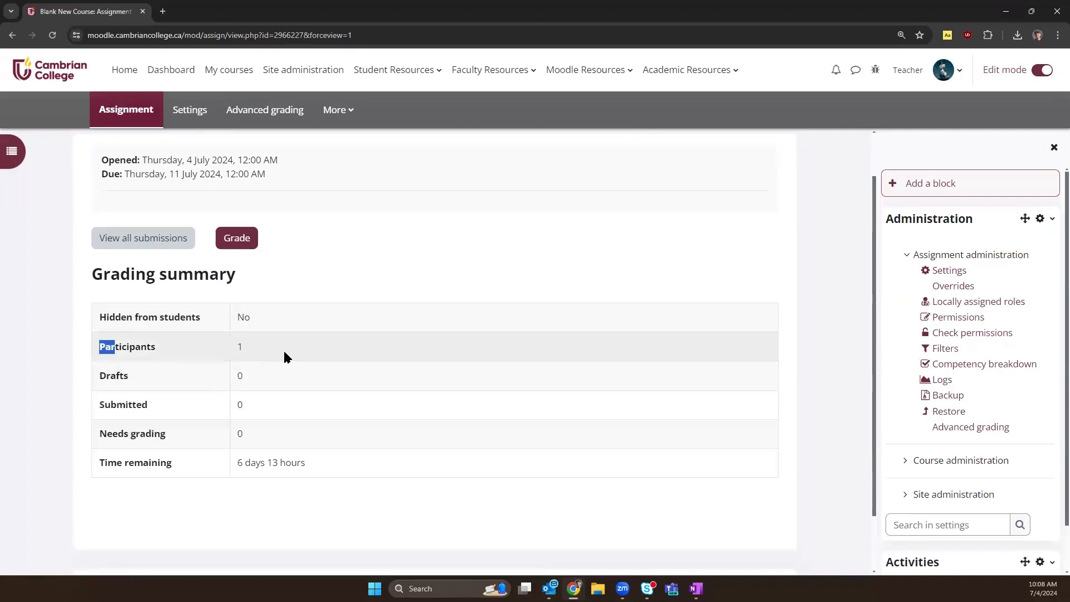
pyautogui.moveTo(285, 357); pyautogui.dragTo(300, 358)
pyautogui.click(300, 358)
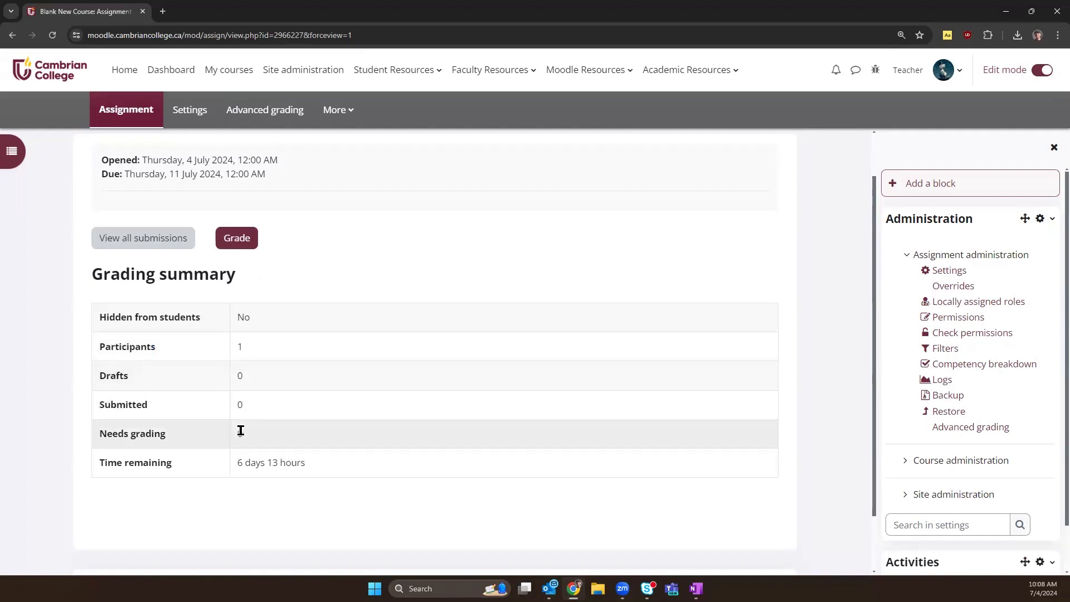
# - Open the student's grading page from all submissions and enter a grade of 25 with the feedback comment "Great job!"
pyautogui.click(143, 238)
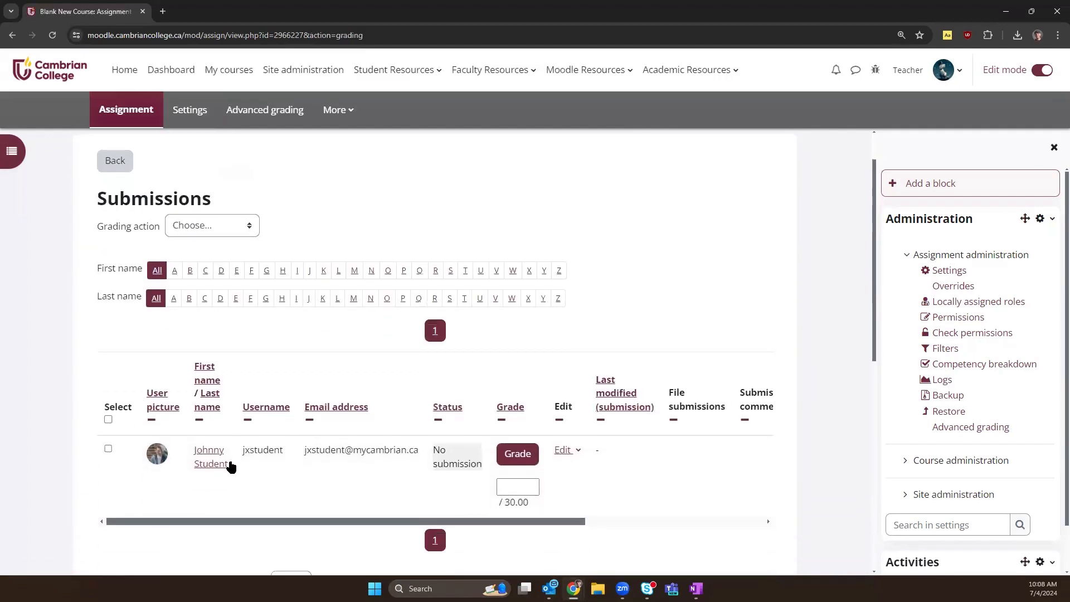
pyautogui.click(519, 463)
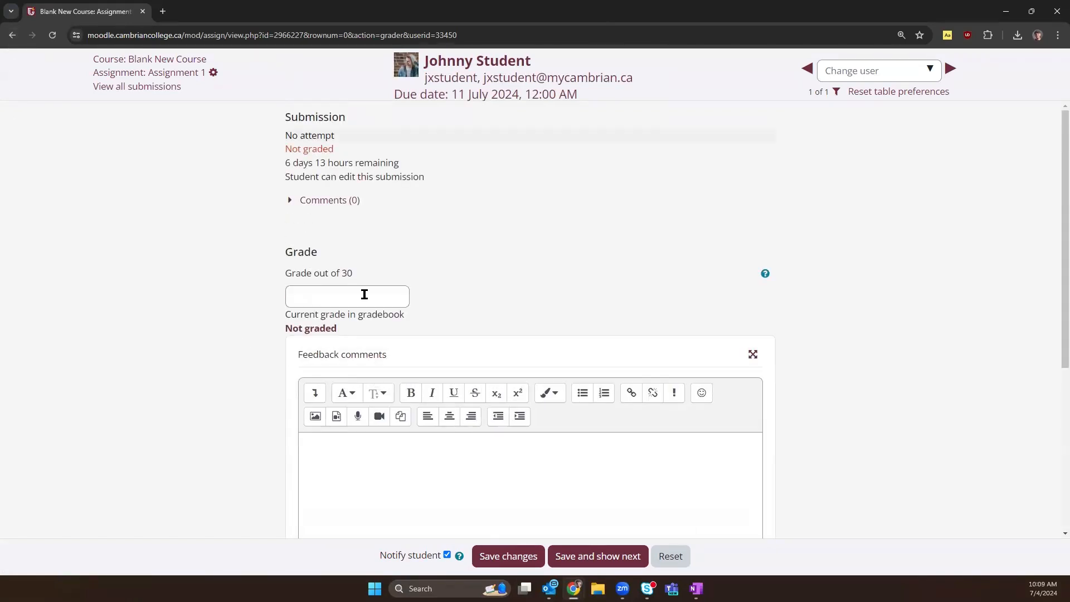
pyautogui.click(343, 297)
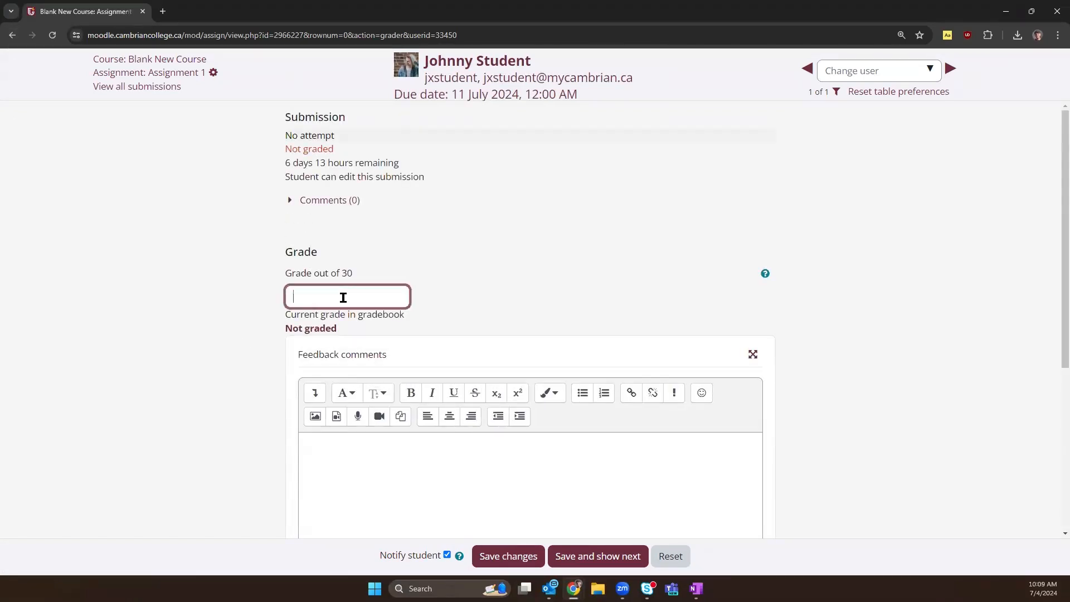
pyautogui.write('25')
pyautogui.click(388, 474)
pyautogui.write('Great job!')
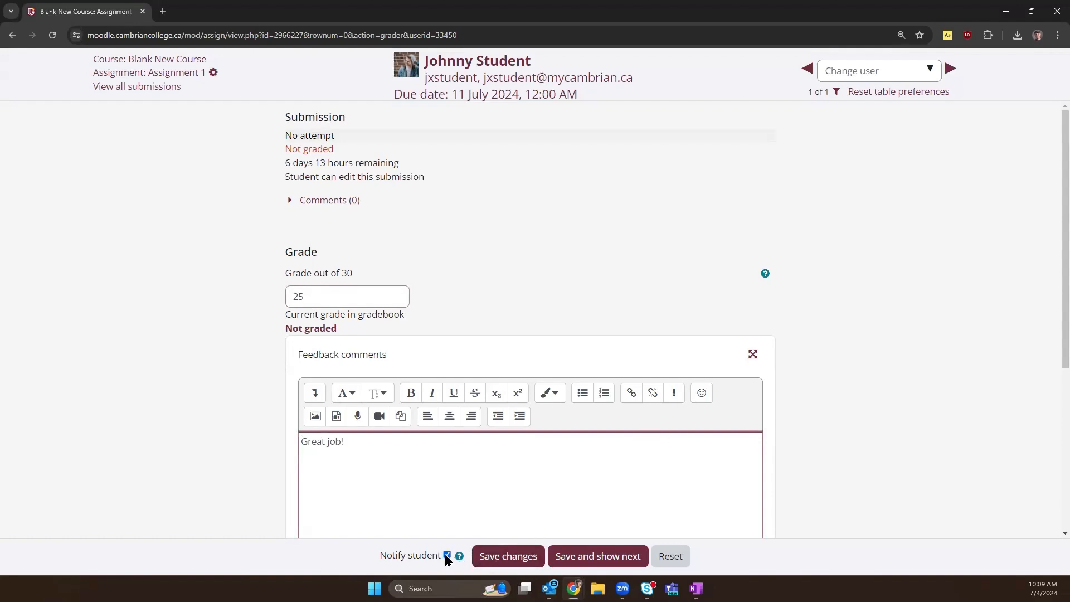
# - Turn off Notify student and save the grade and feedback changes
pyautogui.moveTo(380, 556); pyautogui.dragTo(448, 565)
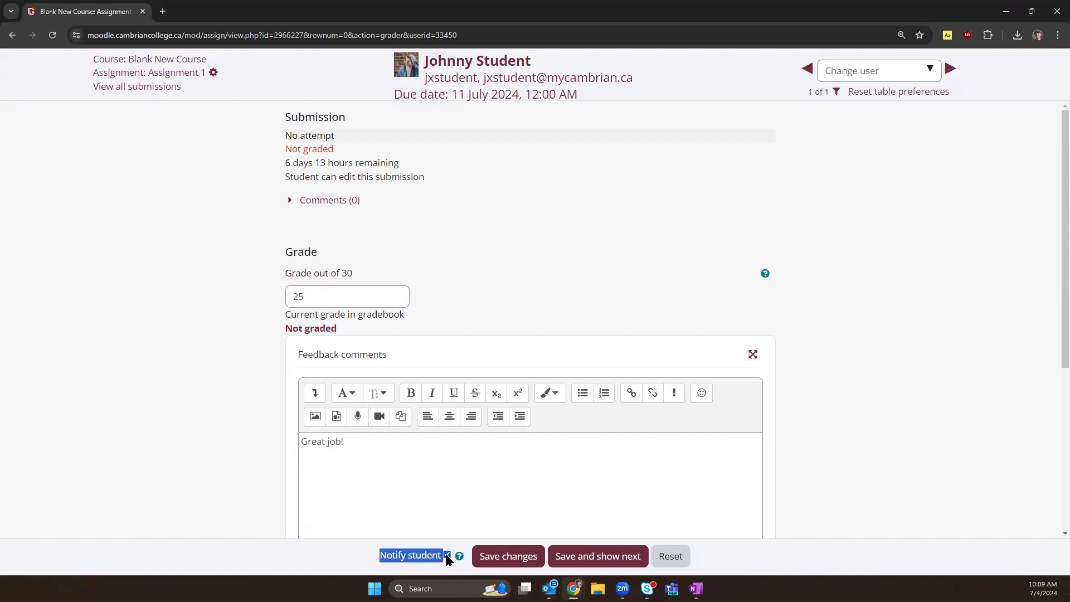
pyautogui.click(447, 556)
pyautogui.click(447, 555)
pyautogui.click(503, 557)
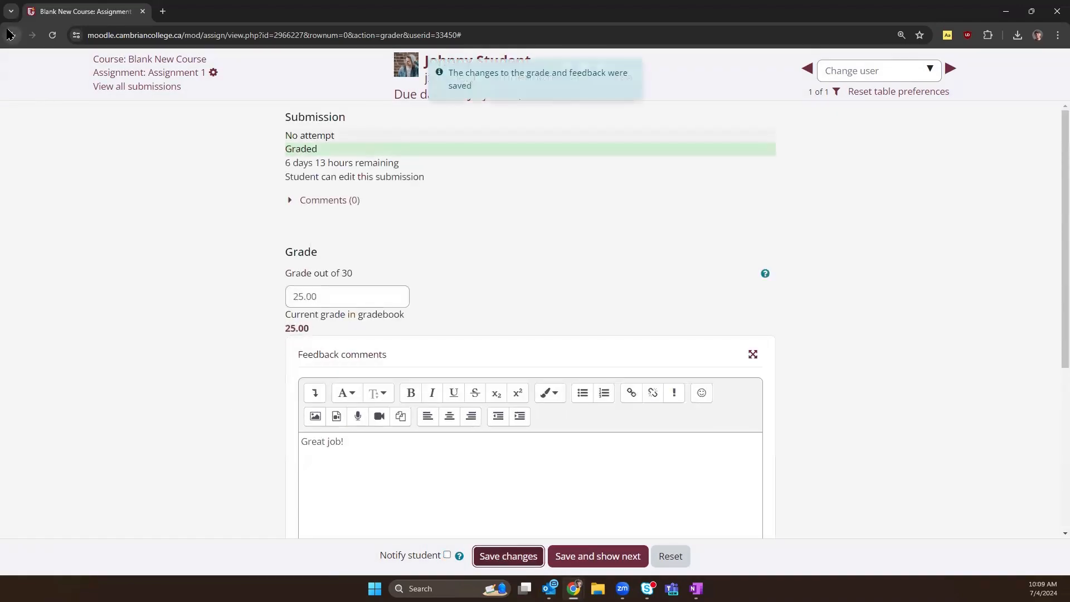
# - Return to all submissions and check the student's submission status and grade in the table
pyautogui.click(148, 90)
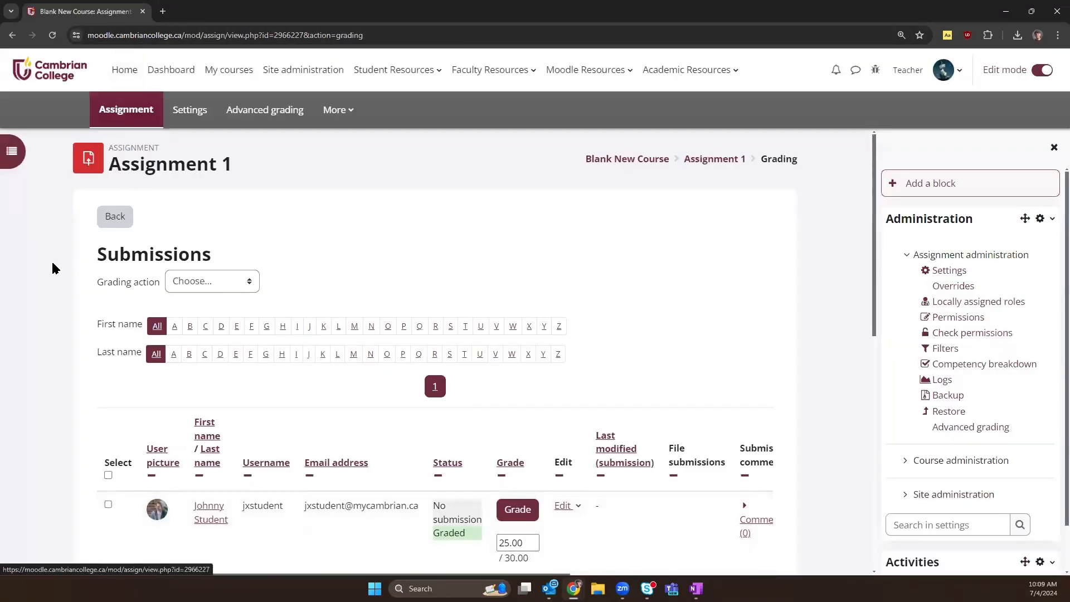
pyautogui.scroll(-1, 56, 269)
pyautogui.scroll(-2, 49, 271)
pyautogui.moveTo(434, 305); pyautogui.dragTo(494, 316)
pyautogui.click(497, 414)
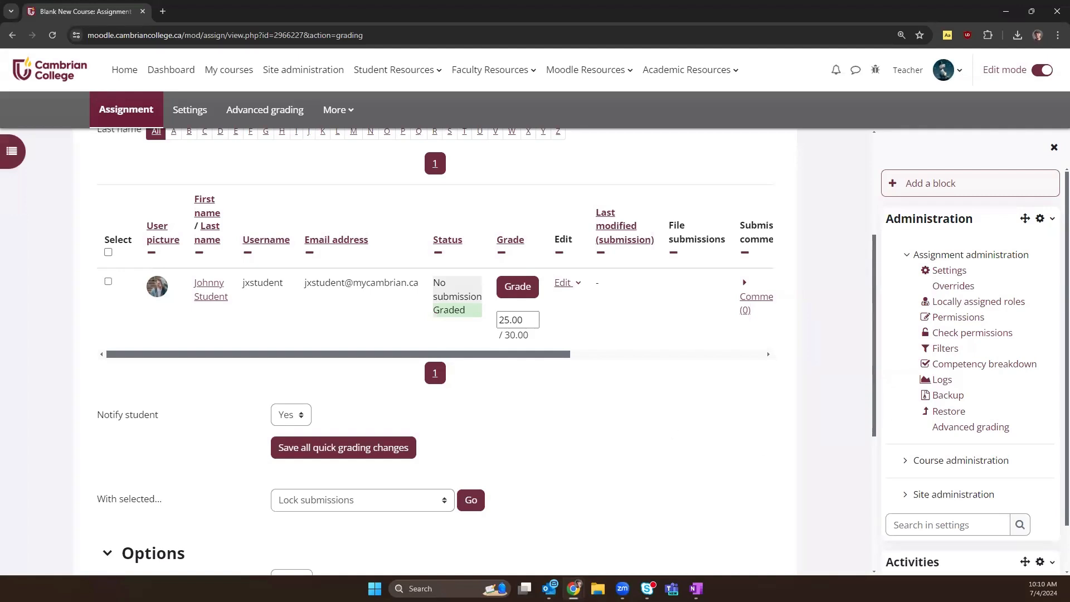